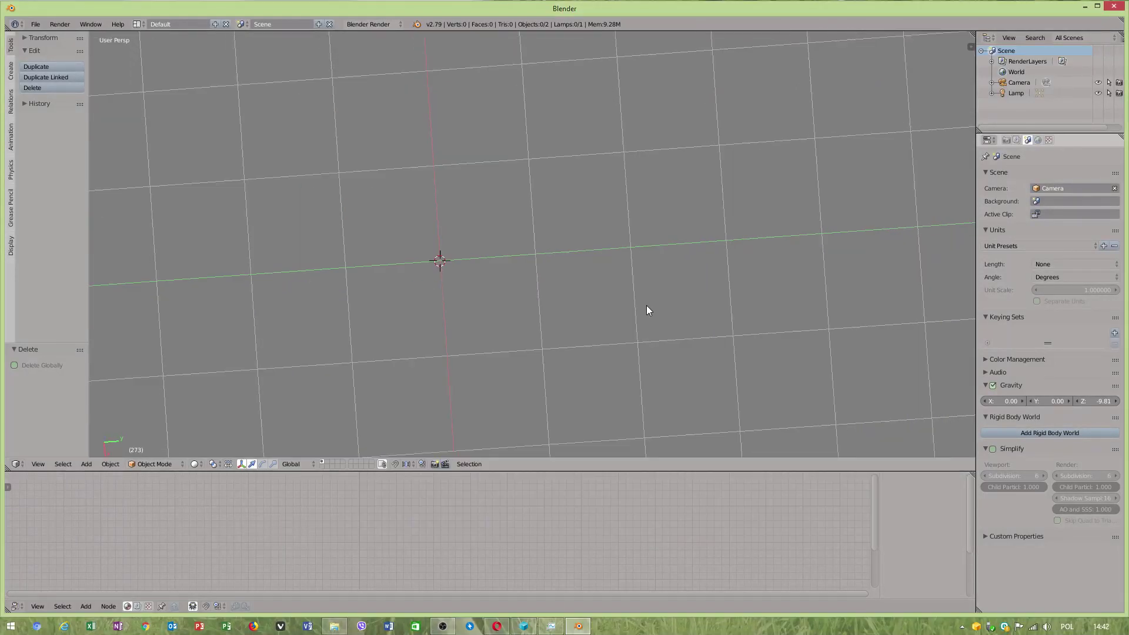
# - Add a Bezier circle at the scene centre and frame it larger in view
pyautogui.moveTo(647, 310); pyautogui.dragTo(393, 395, button='middle')
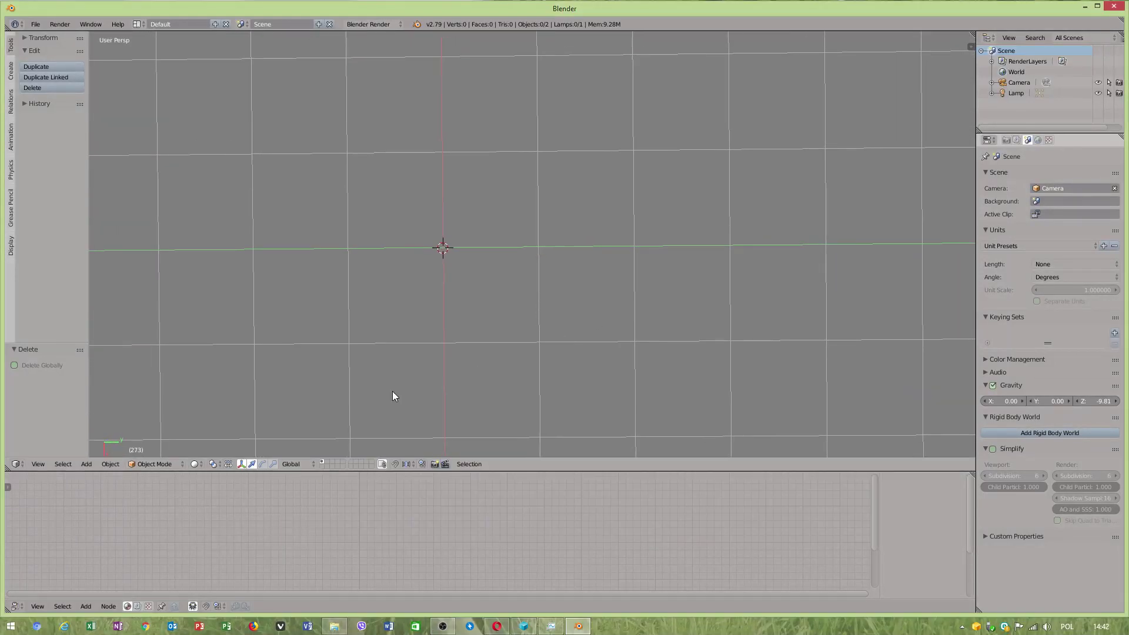
pyautogui.click(84, 464)
pyautogui.moveTo(107, 446)
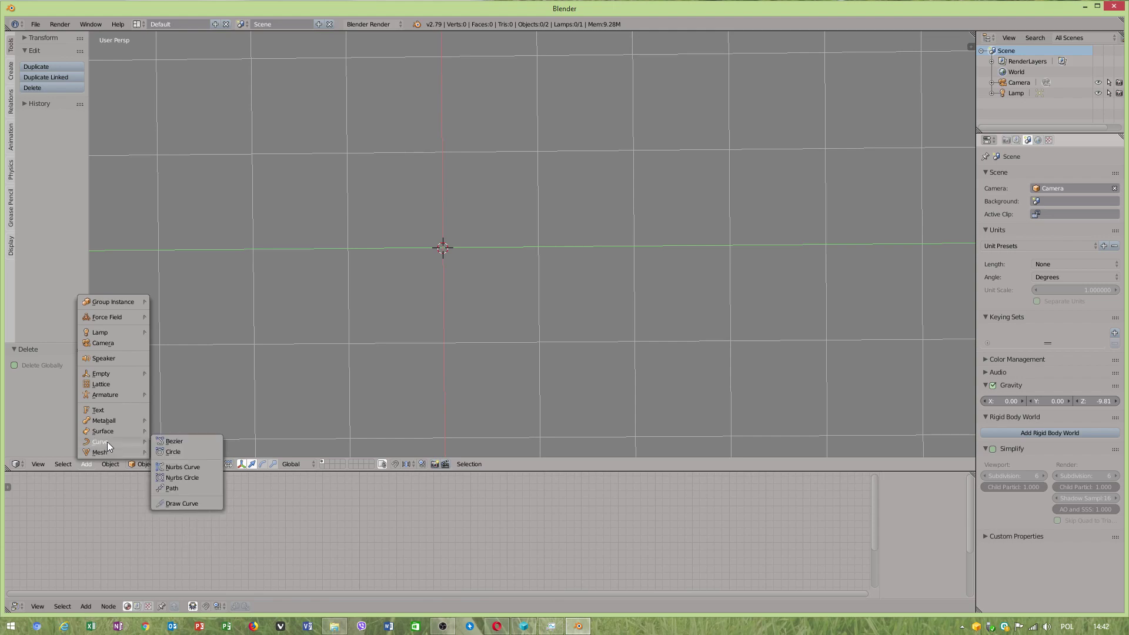
pyautogui.click(173, 451)
pyautogui.scroll(-2, 509, 315)
pyautogui.scroll(1, 537, 257)
pyautogui.keyDown('shift'); pyautogui.moveTo(537, 257); pyautogui.dragTo(517, 315, button='middle'); pyautogui.keyUp('shift')
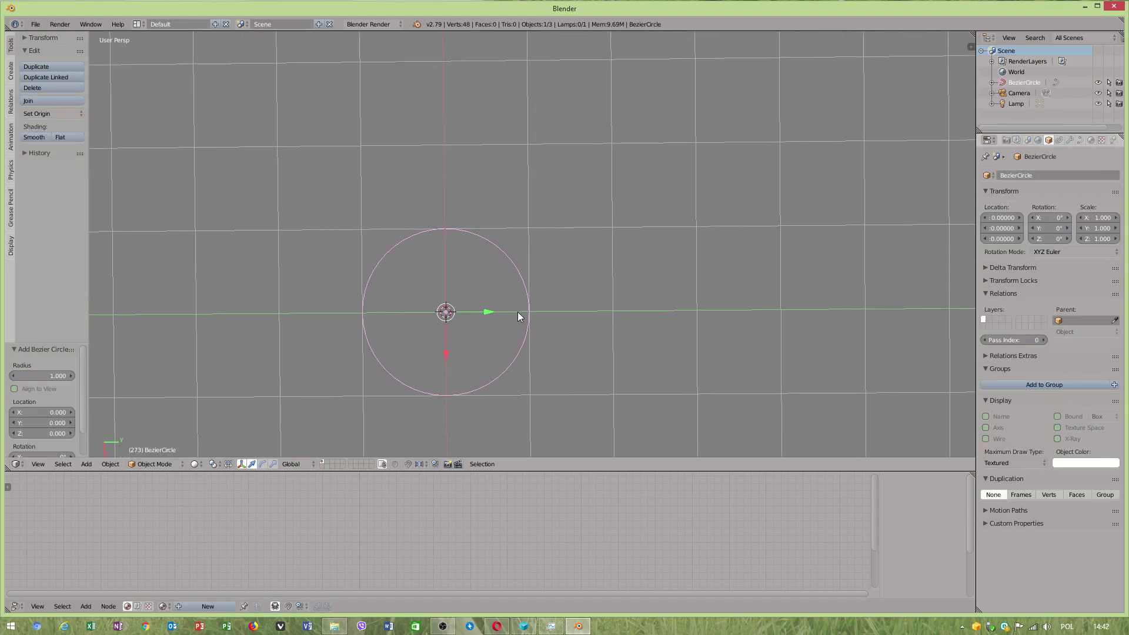
pyautogui.scroll(2, 480, 313)
pyautogui.scroll(1, 479, 313)
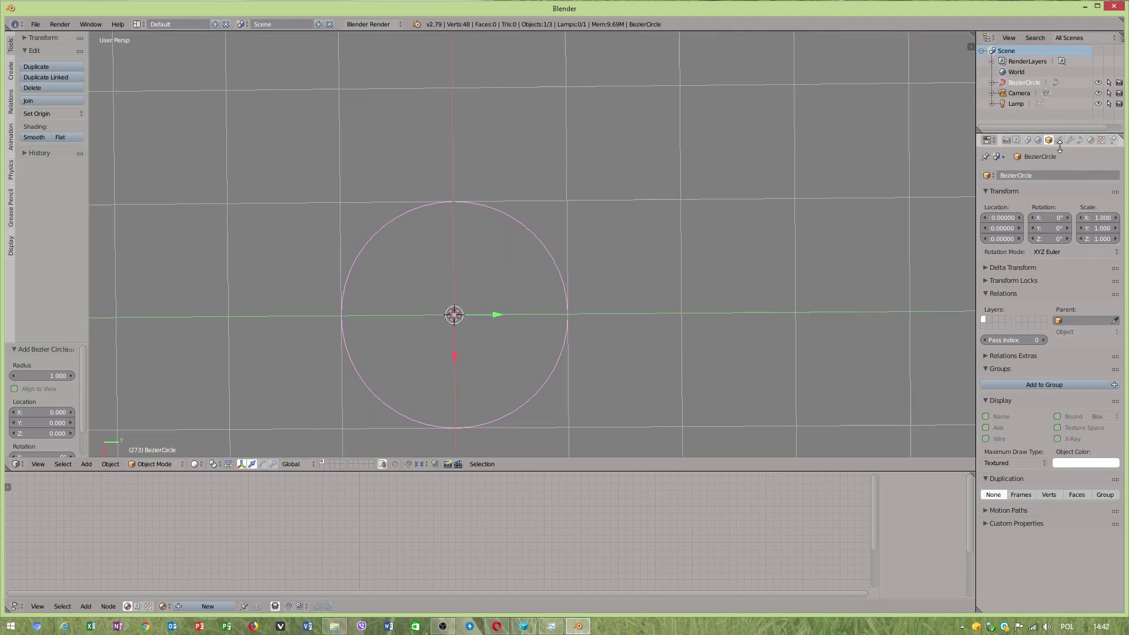
# - Lower the circle's Preview U resolution from 12 to 7 and bring up the Convert options
pyautogui.click(1080, 140)
pyautogui.click(987, 231)
pyautogui.click(987, 231)
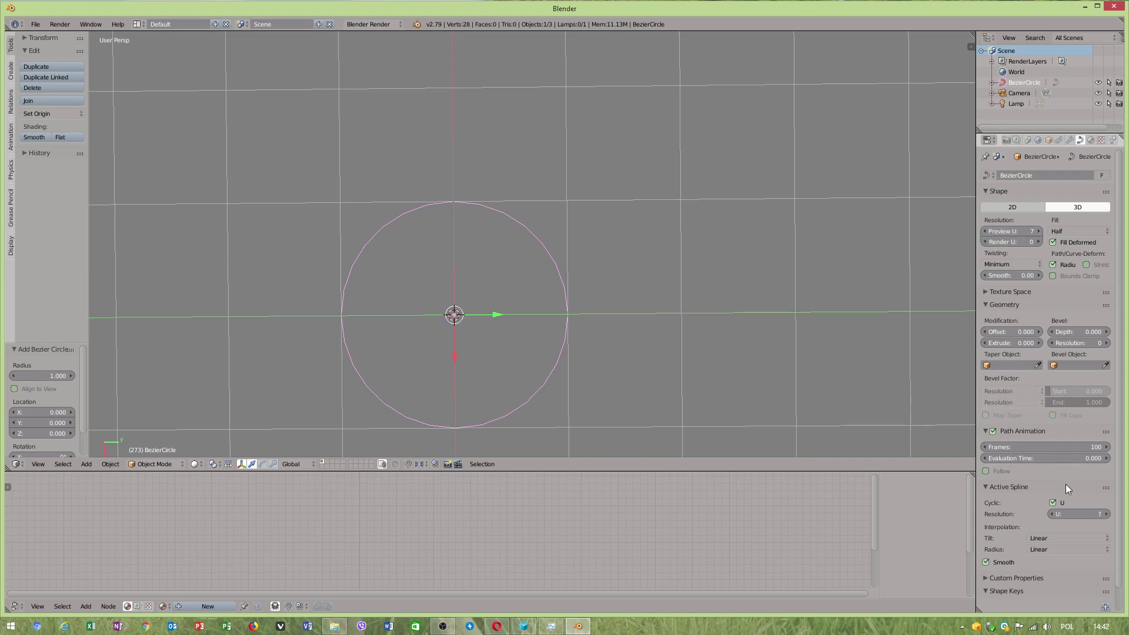
pyautogui.click(109, 466)
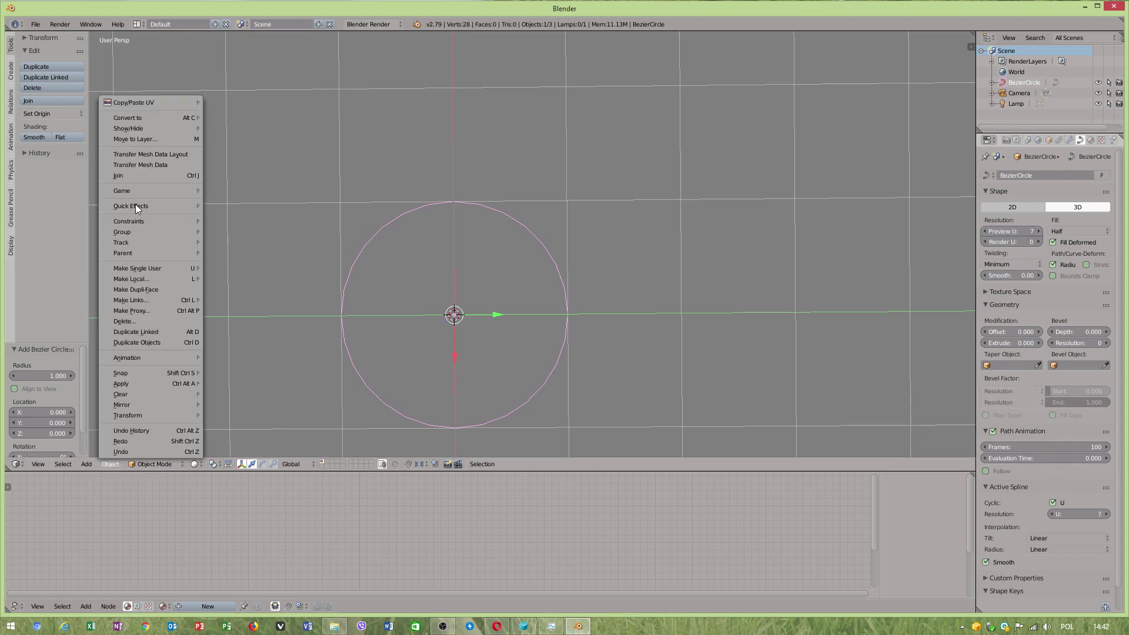
pyautogui.moveTo(160, 119)
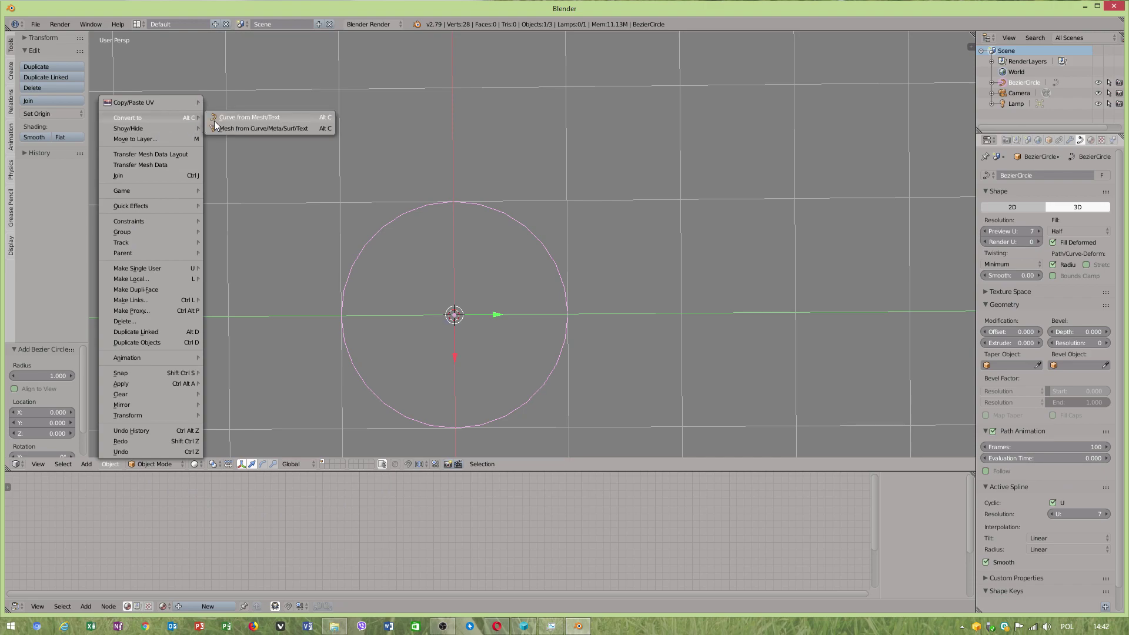
# - Convert the circle to a mesh and delete its upper vertices, leaving a 15-vertex semicircle
pyautogui.click(256, 127)
pyautogui.click(152, 464)
pyautogui.click(146, 441)
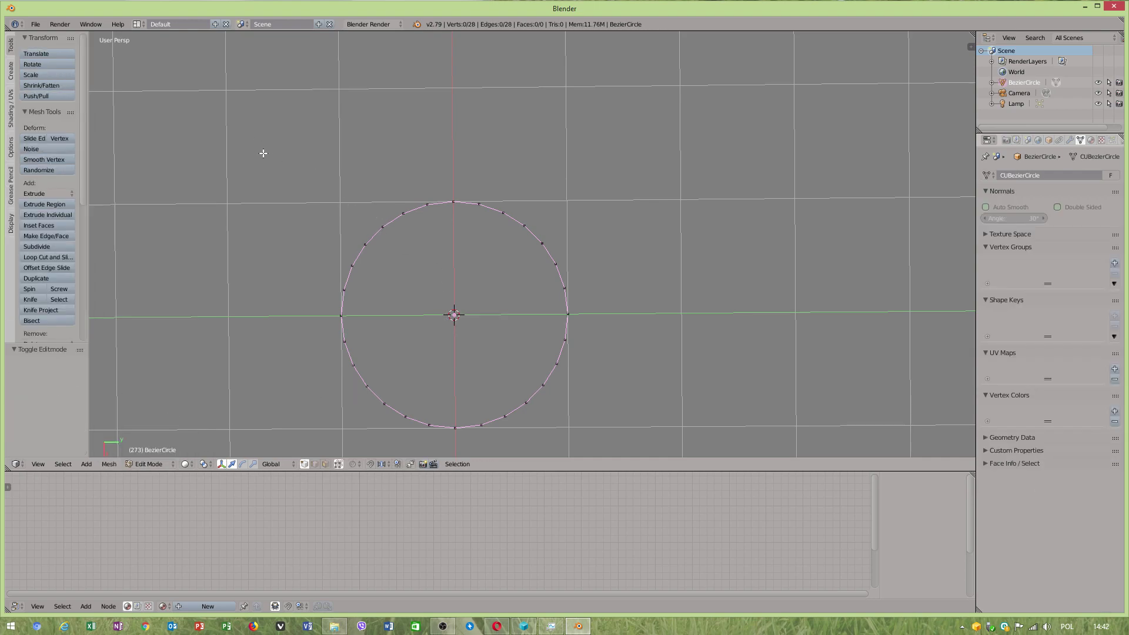
pyautogui.moveTo(258, 143); pyautogui.dragTo(675, 272)
pyautogui.moveTo(226, 180); pyautogui.dragTo(729, 300)
pyautogui.press('x')
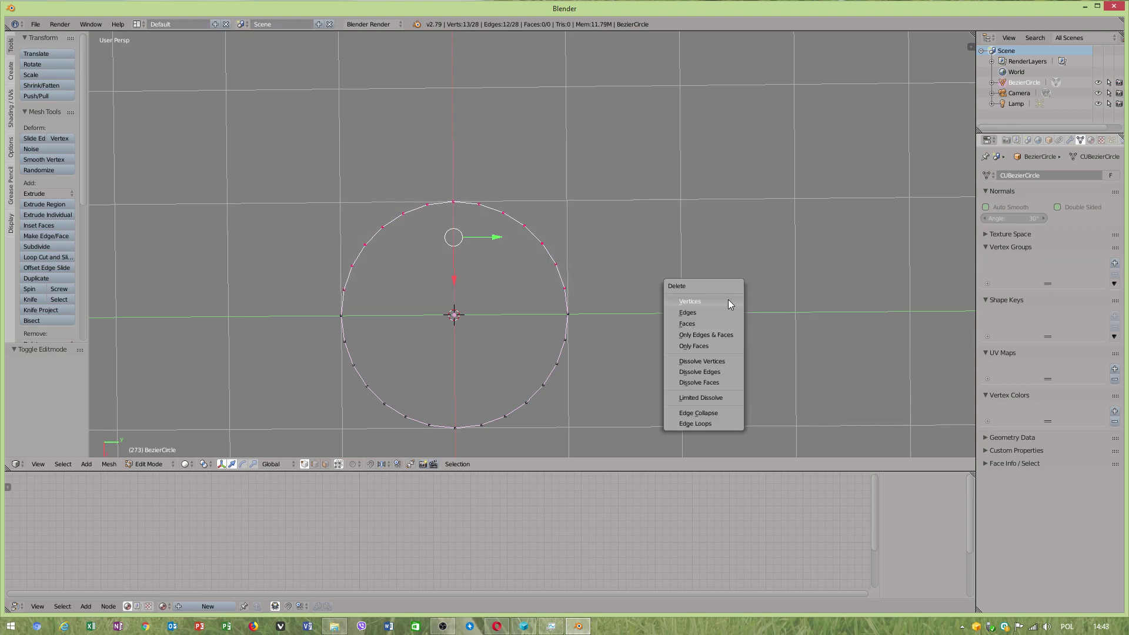
pyautogui.click(728, 298)
# - Duplicate all semicircle vertices in place, giving 30 vertices
pyautogui.moveTo(297, 282); pyautogui.dragTo(492, 402)
pyautogui.hotkey('shift', 'd')
pyautogui.rightClick(493, 401)
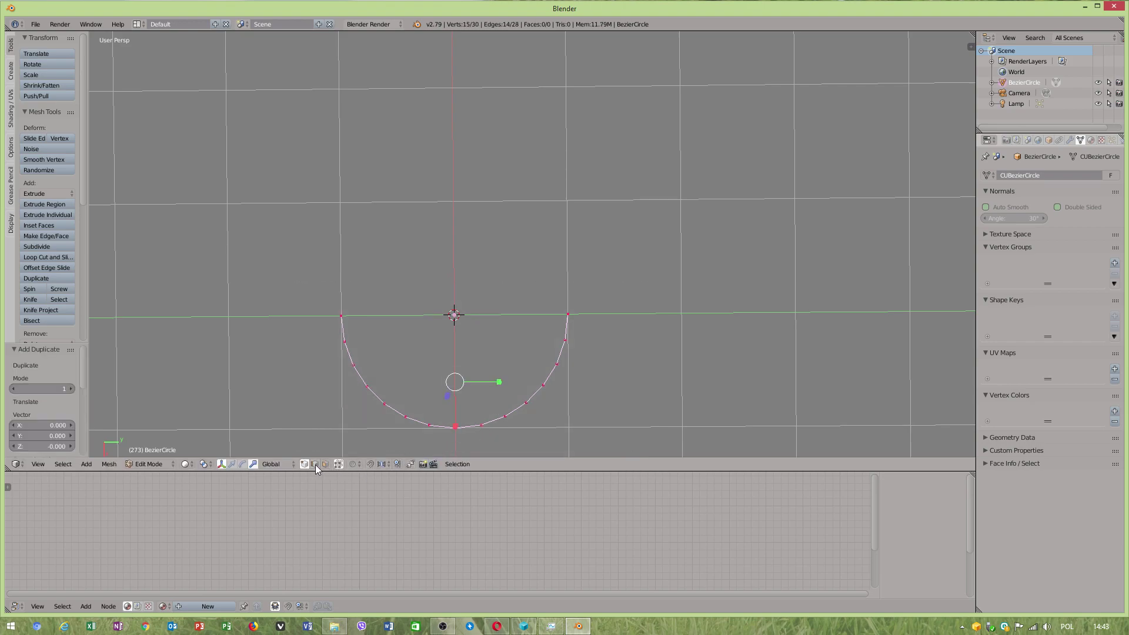
# - Scale the duplicated arc down to 0.682 and raise it along the X axis
pyautogui.press('s')
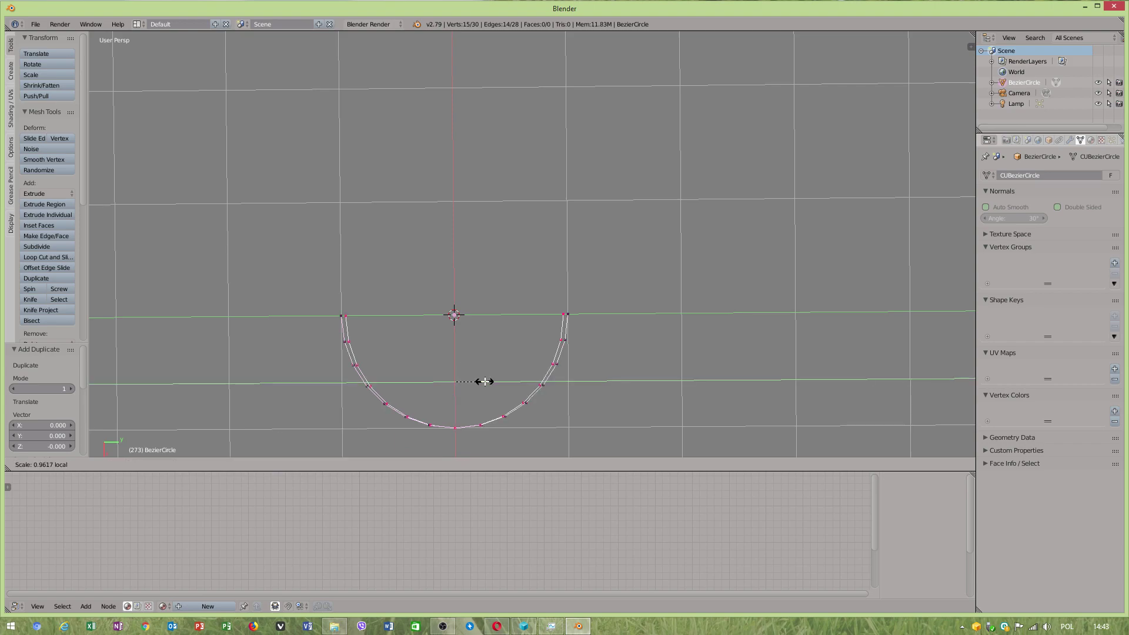
pyautogui.click(481, 383)
pyautogui.press('s')
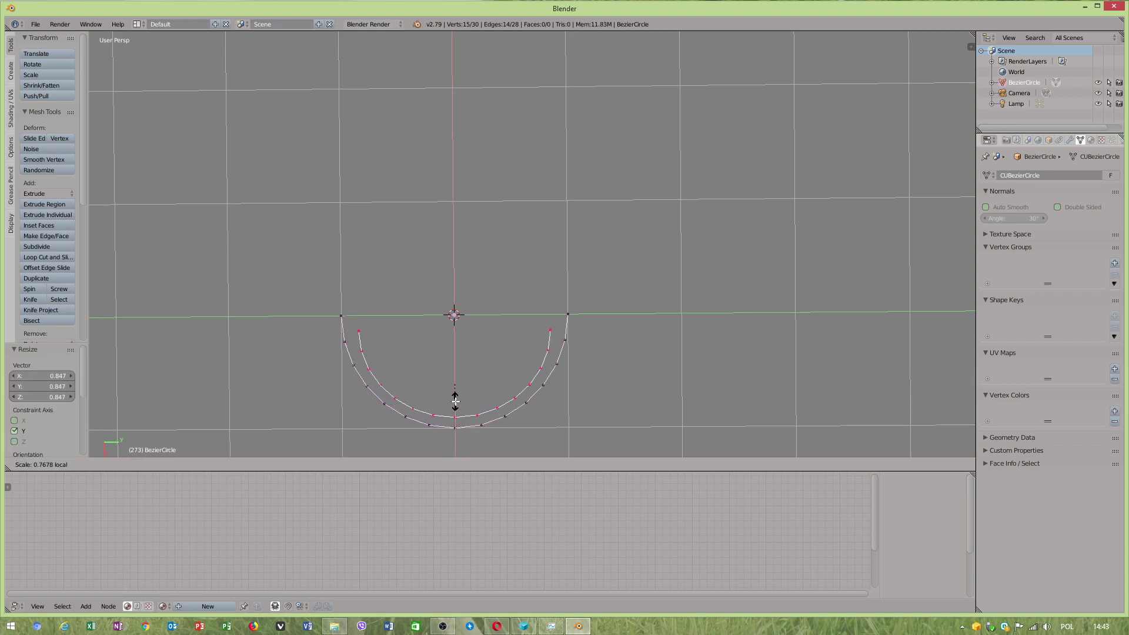
pyautogui.click(458, 398)
pyautogui.hotkey('ctrl', 'alt', 'g')
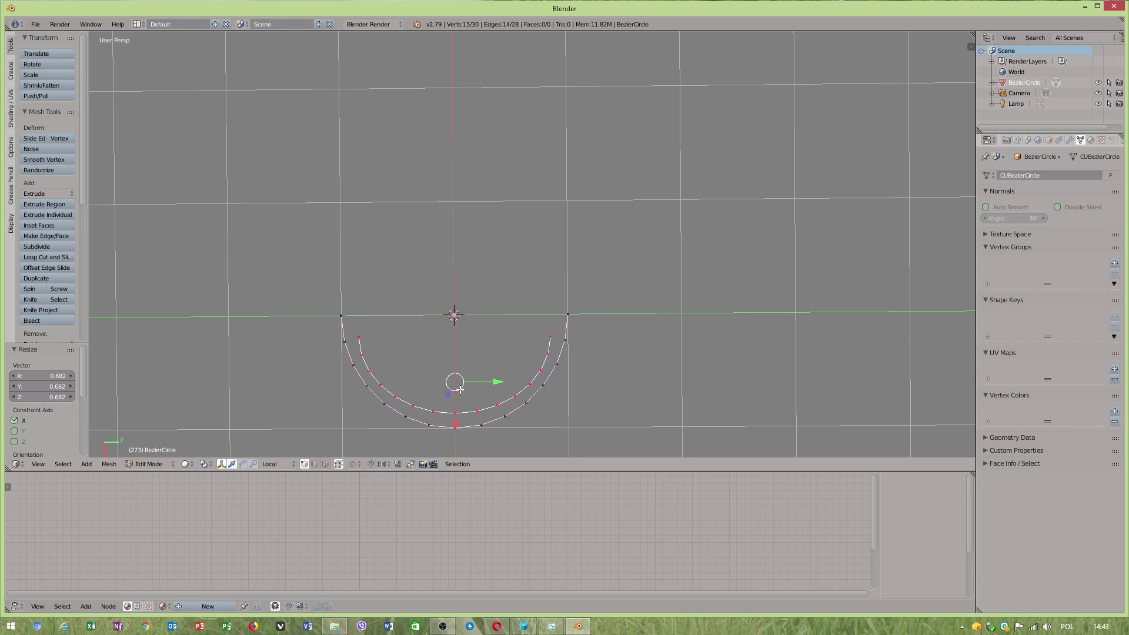
pyautogui.press('g')
pyautogui.press('x')
pyautogui.press('x')
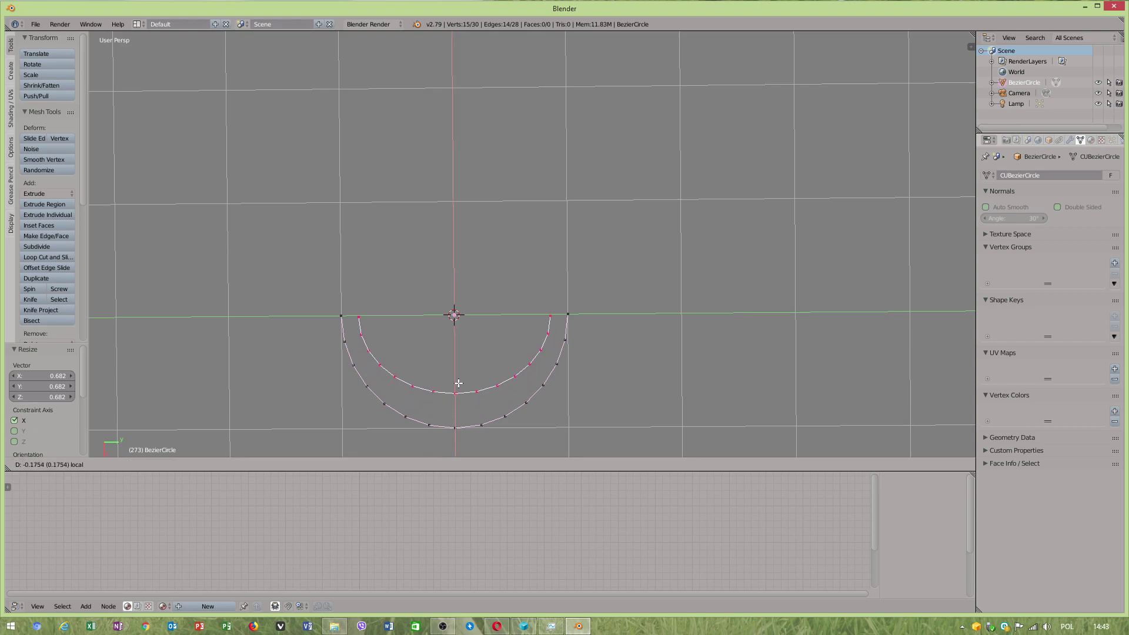
pyautogui.click(458, 382)
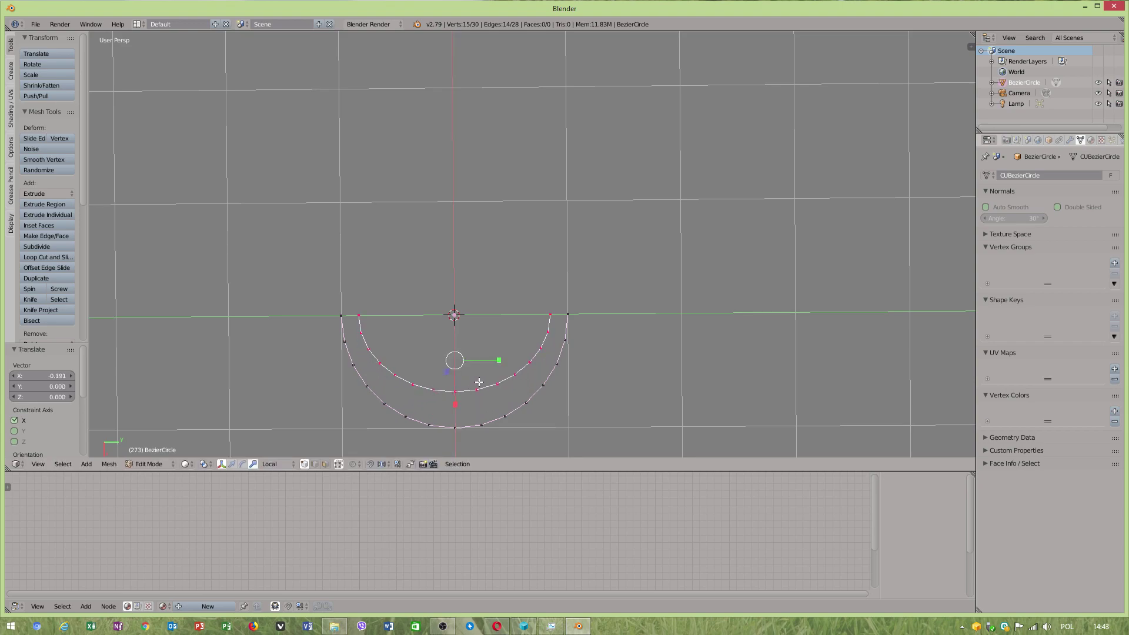
# - Select the whole inner arc, narrow it on one axis, and nudge it level with the outer ends
pyautogui.rightClick(481, 364)
pyautogui.hotkey('ctrl', 'l')
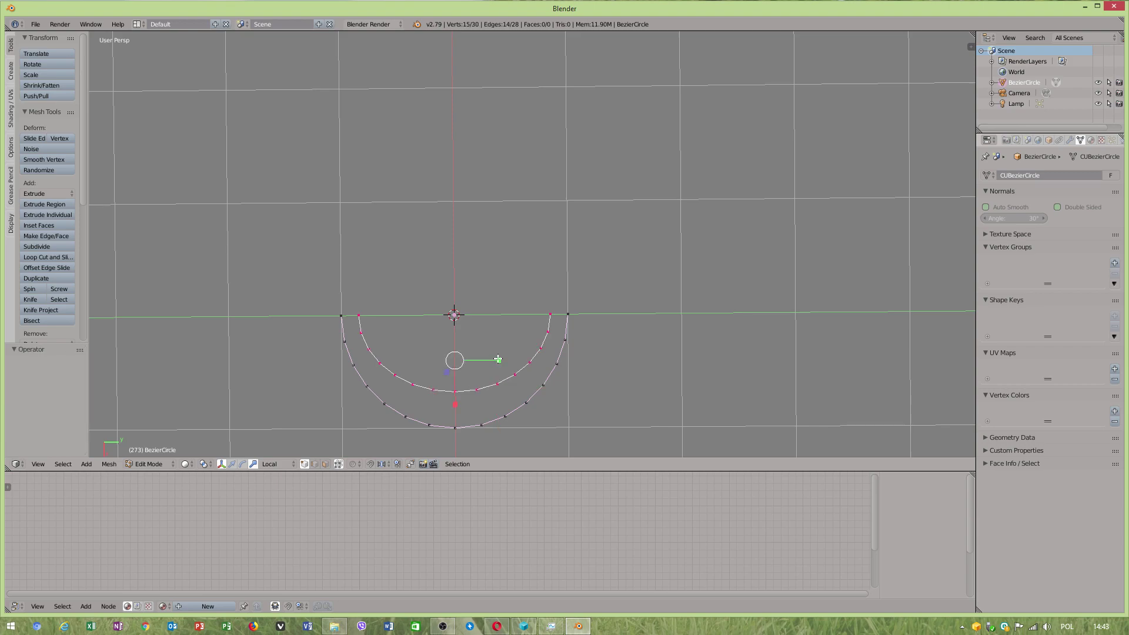
pyautogui.press('s')
pyautogui.press('x')
pyautogui.press('x')
pyautogui.click(485, 360)
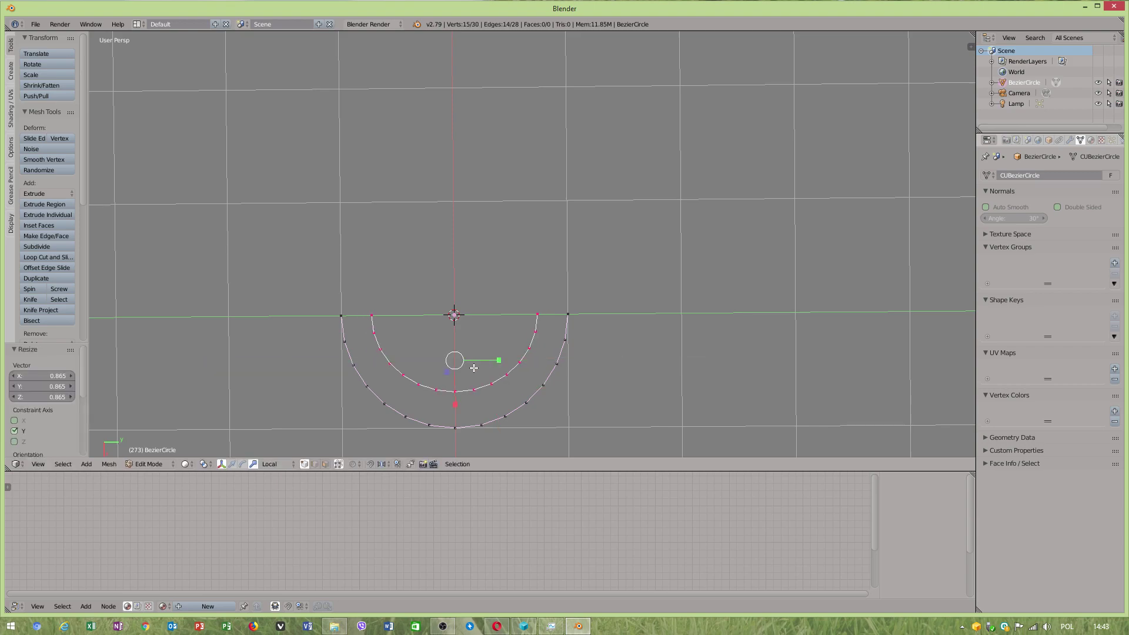
pyautogui.press('g')
pyautogui.press('y')
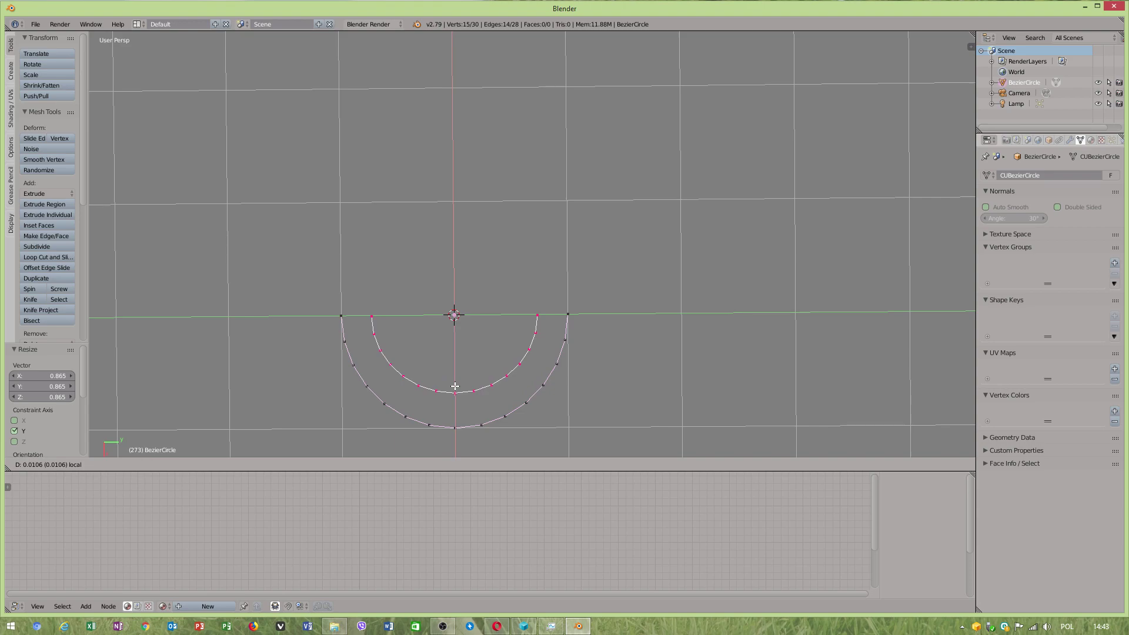
pyautogui.click(454, 386)
pyautogui.scroll(3, 530, 358)
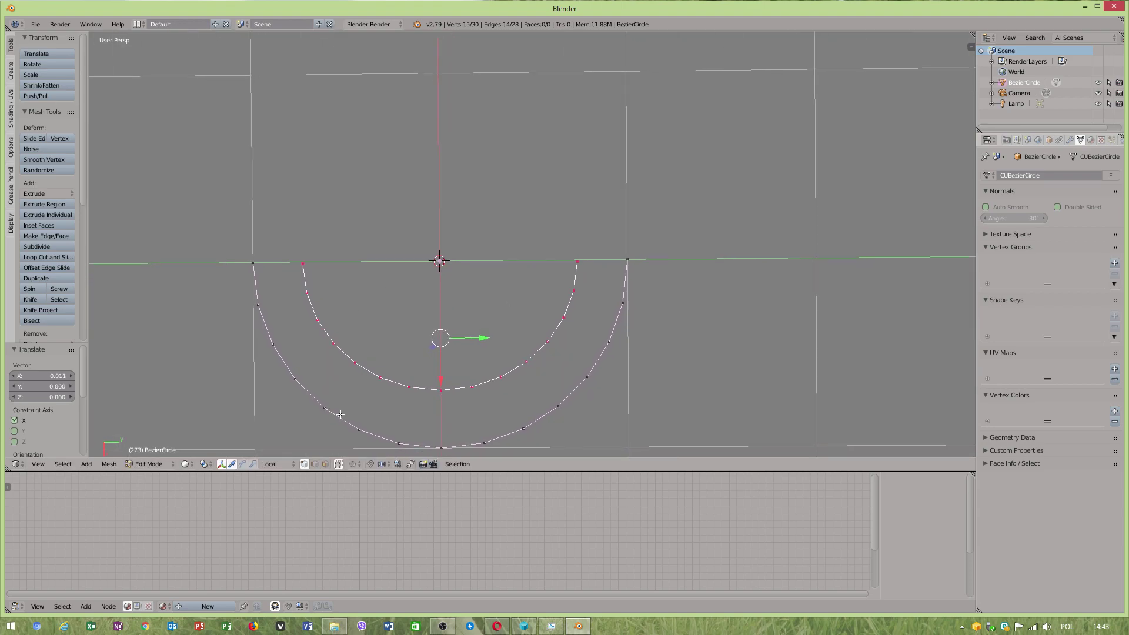
pyautogui.rightClick(253, 263)
pyautogui.keyDown('shift'); pyautogui.rightClick(311, 262); pyautogui.keyUp('shift')
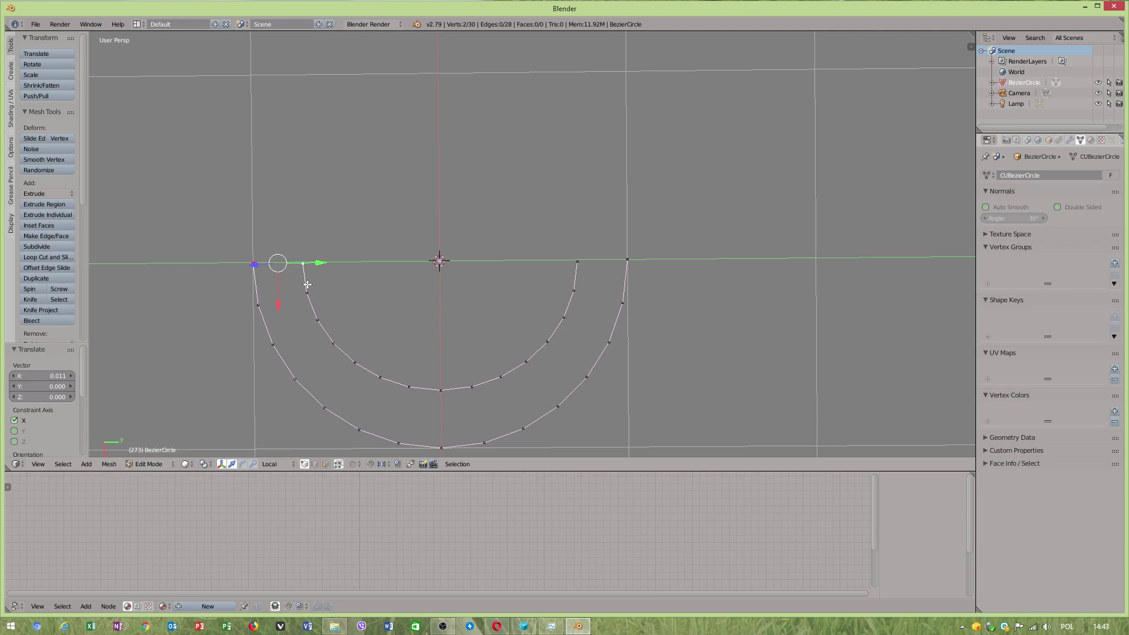
pyautogui.hotkey('ctrl', 'v')
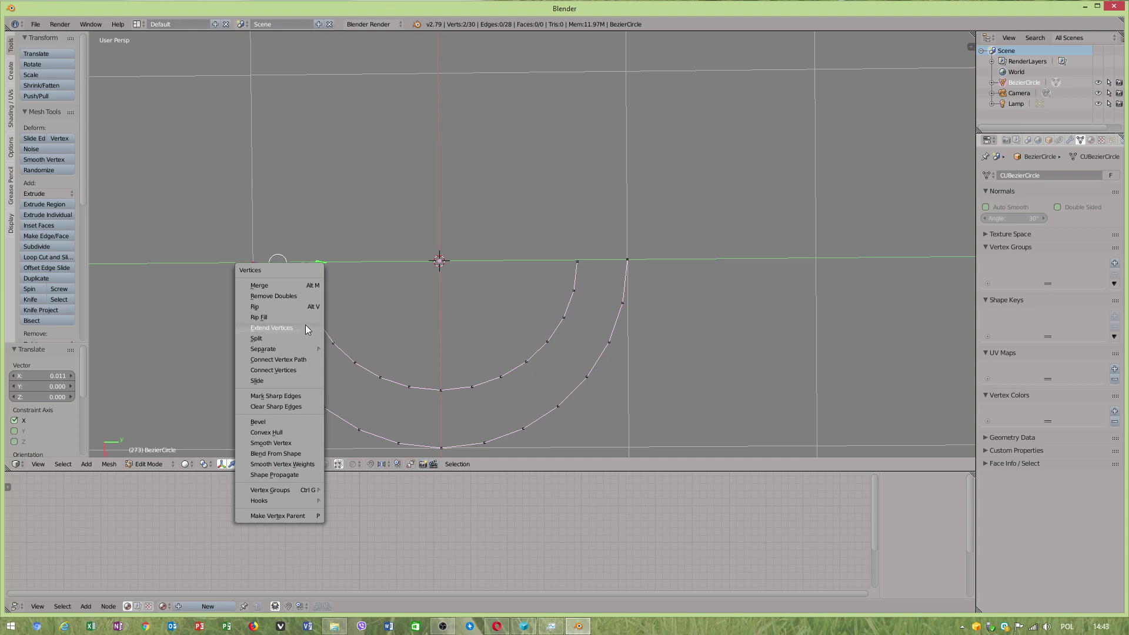
pyautogui.click(288, 369)
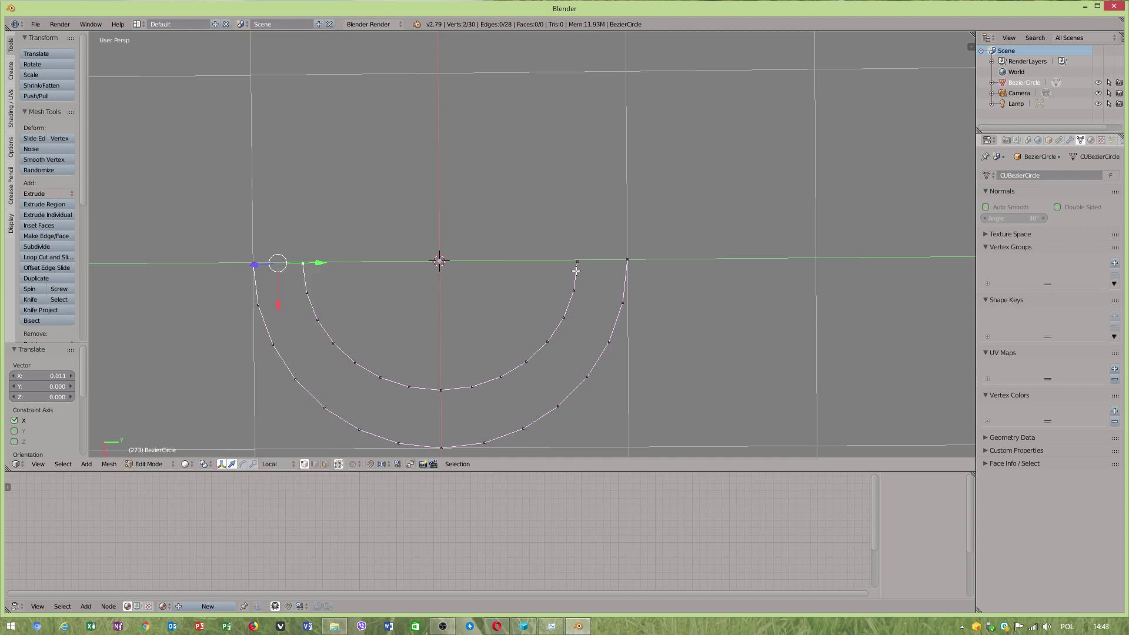
pyautogui.press('a')
pyautogui.press('b')
pyautogui.moveTo(229, 245); pyautogui.dragTo(323, 267)
pyautogui.hotkey('ctrl', 'v')
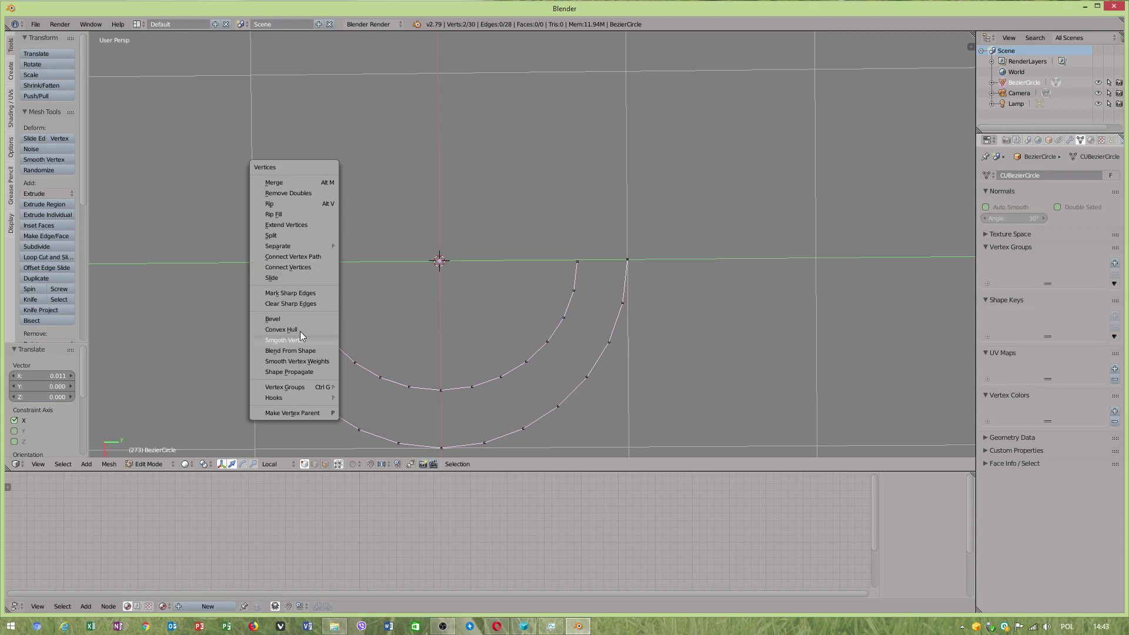
pyautogui.click(296, 258)
pyautogui.press('a')
pyautogui.rightClick(311, 264)
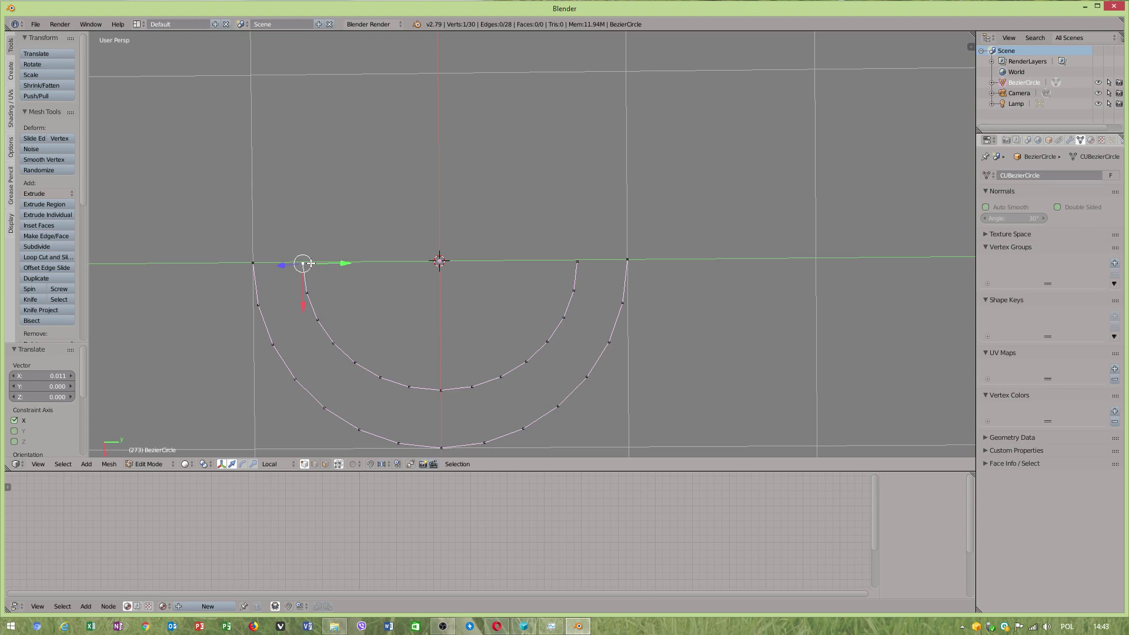
pyautogui.hotkey('ctrl', 'Tab')
pyautogui.moveTo(260, 241)
pyautogui.mouseDown(button='middle')
pyautogui.moveTo(313, 227)
pyautogui.moveTo(300, 235)
pyautogui.moveTo(290, 176)
pyautogui.moveTo(293, 236)
pyautogui.moveTo(496, 263)
pyautogui.moveTo(476, 254)
pyautogui.moveTo(486, 204)
pyautogui.mouseUp(button='middle')
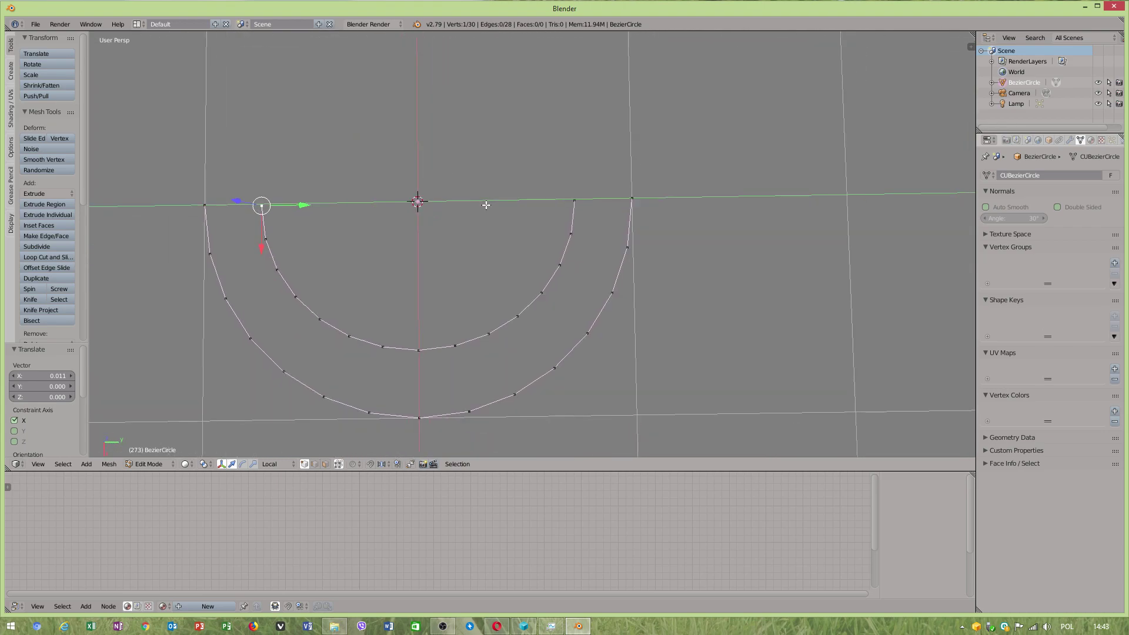
pyautogui.moveTo(419, 184)
pyautogui.keyDown('ctrl'); pyautogui.mouseDown()
pyautogui.moveTo(306, 146)
pyautogui.moveTo(277, 309)
pyautogui.moveTo(522, 349)
pyautogui.moveTo(598, 163)
pyautogui.mouseUp(); pyautogui.keyUp('ctrl')
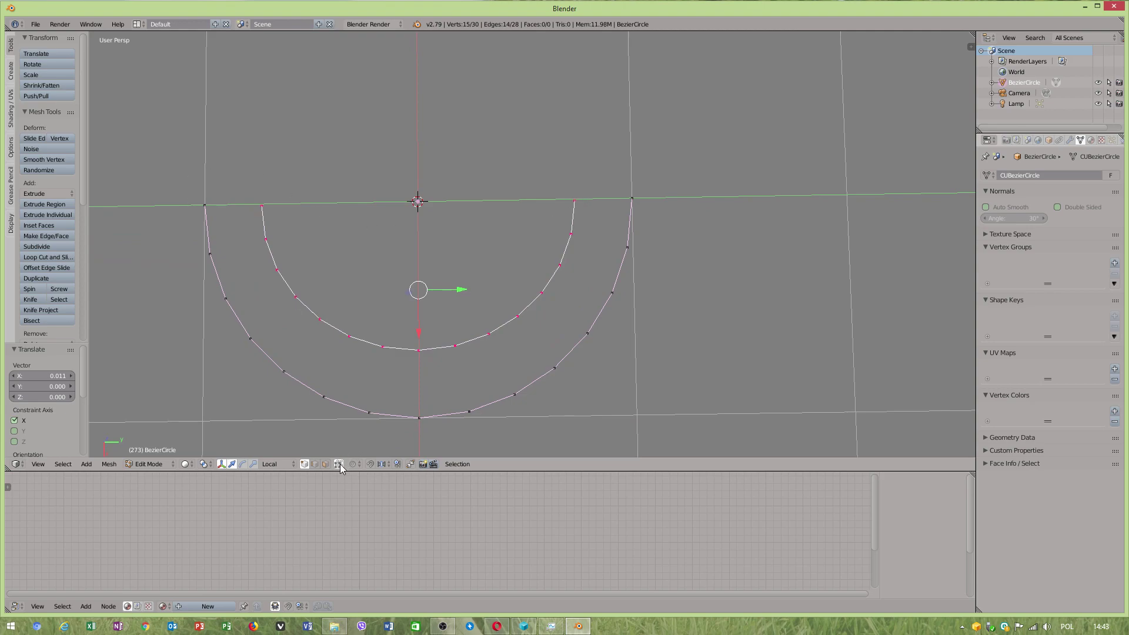
pyautogui.moveTo(293, 171)
pyautogui.keyDown('ctrl'); pyautogui.mouseDown()
pyautogui.moveTo(295, 325)
pyautogui.moveTo(521, 348)
pyautogui.moveTo(595, 197)
pyautogui.mouseUp(); pyautogui.keyUp('ctrl')
pyautogui.moveTo(191, 190)
pyautogui.keyDown('ctrl'); pyautogui.mouseDown()
pyautogui.moveTo(303, 432)
pyautogui.moveTo(461, 455)
pyautogui.moveTo(594, 421)
pyautogui.moveTo(710, 245)
pyautogui.moveTo(660, 182)
pyautogui.moveTo(528, 350)
pyautogui.moveTo(411, 391)
pyautogui.moveTo(304, 358)
pyautogui.moveTo(254, 286)
pyautogui.moveTo(202, 157)
pyautogui.mouseUp(); pyautogui.keyUp('ctrl')
# - Bridge the two arc edge loops with LoopTools Bridge into a 14-face half-ring band
pyautogui.scroll(-3, 50, 305)
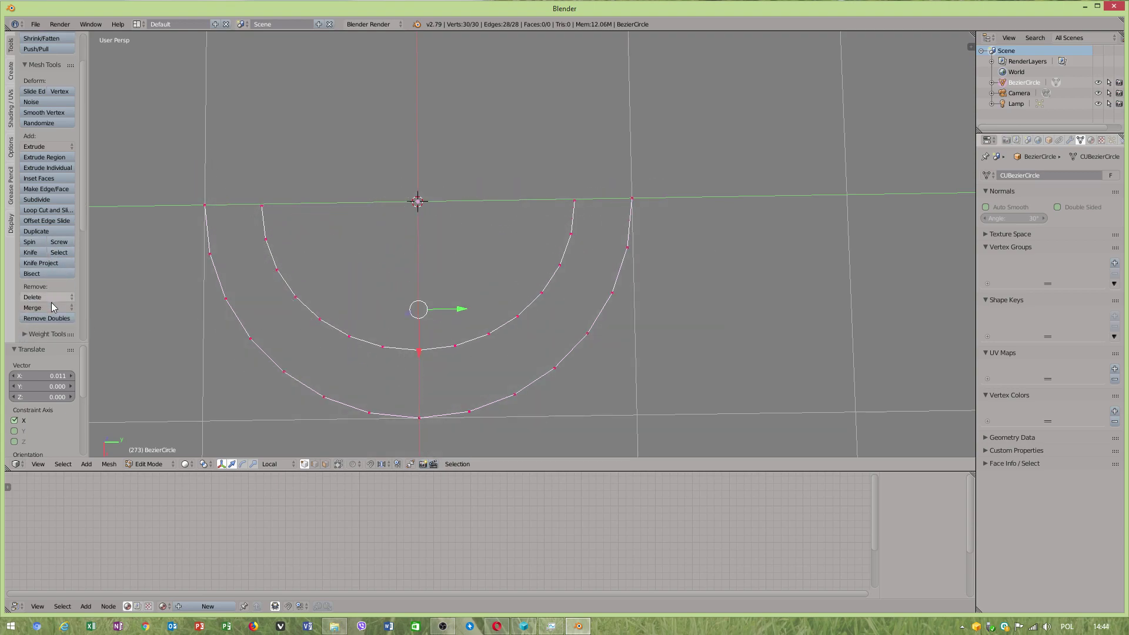
pyautogui.scroll(-3, 53, 305)
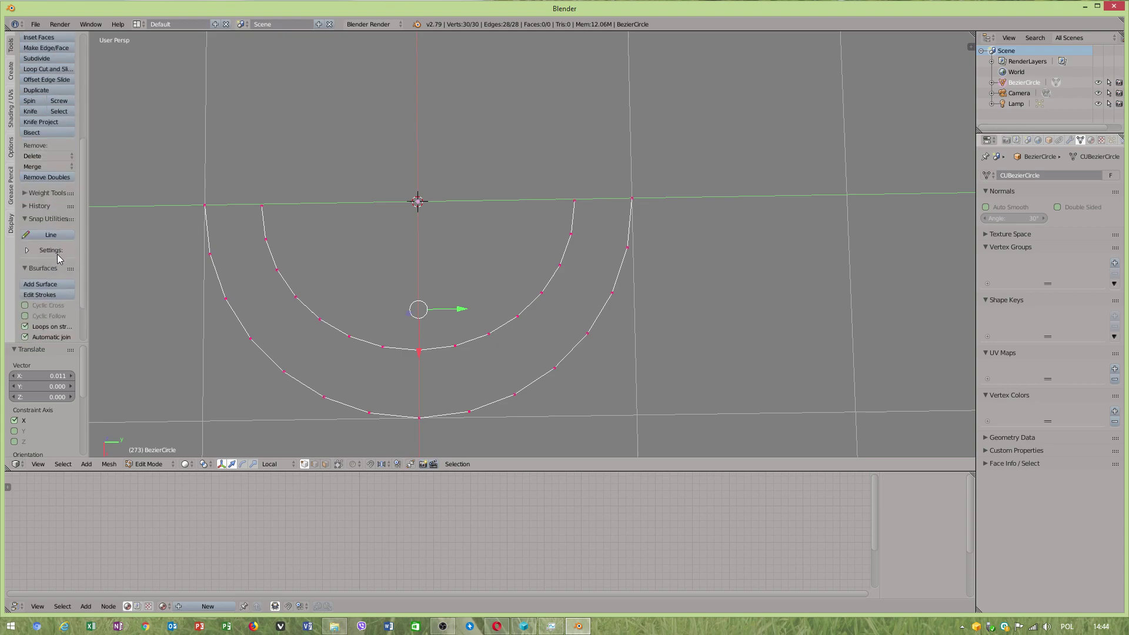
pyautogui.scroll(-6, 59, 303)
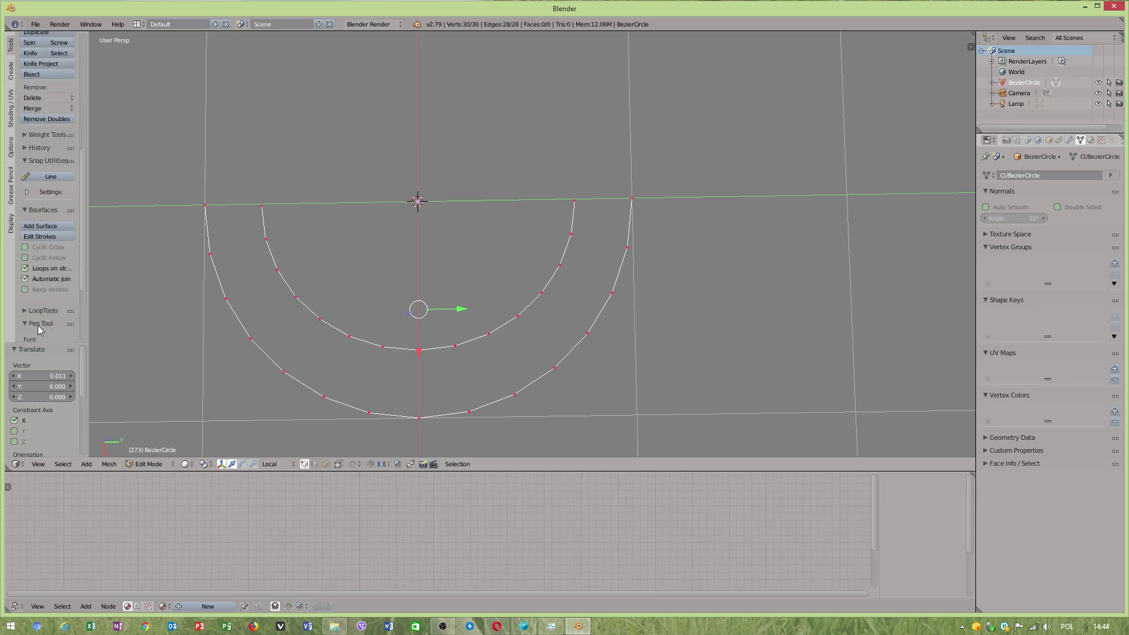
pyautogui.scroll(-3, 37, 312)
pyautogui.click(37, 309)
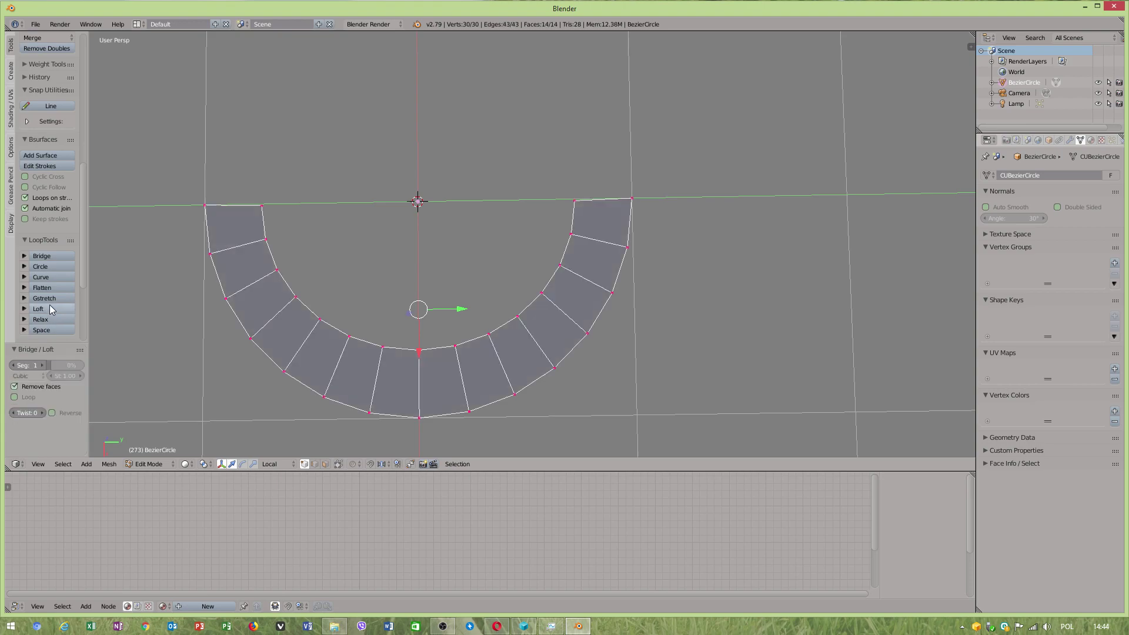
pyautogui.moveTo(411, 370); pyautogui.dragTo(177, 477, button='middle')
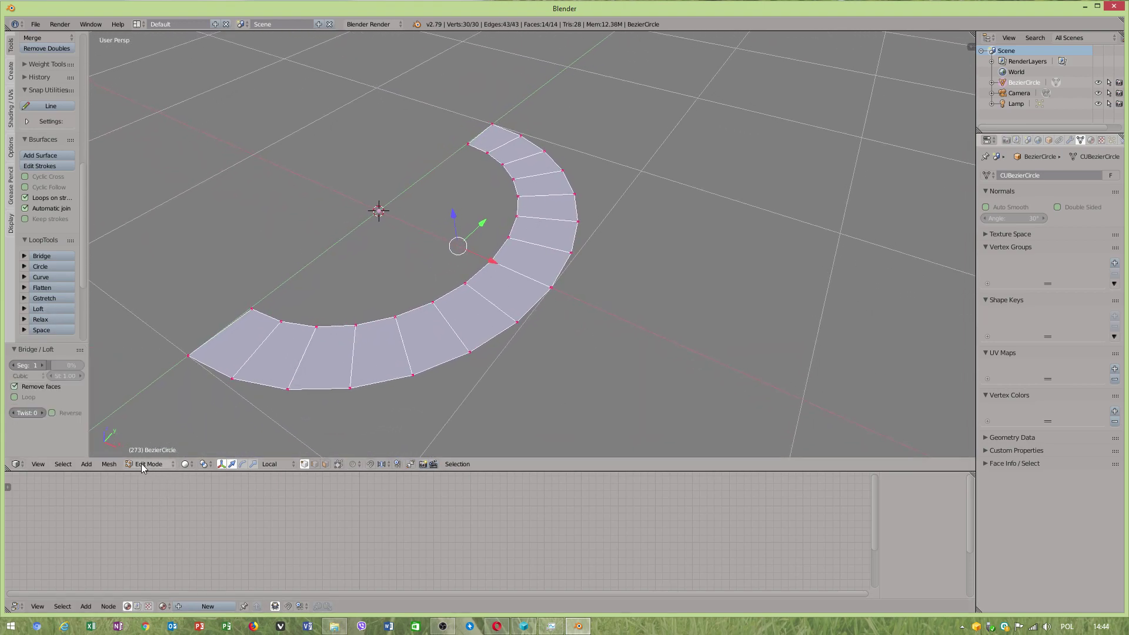
# - In Object Mode, add a Solidify modifier with 0.521 thickness and apply it
pyautogui.click(157, 466)
pyautogui.click(155, 450)
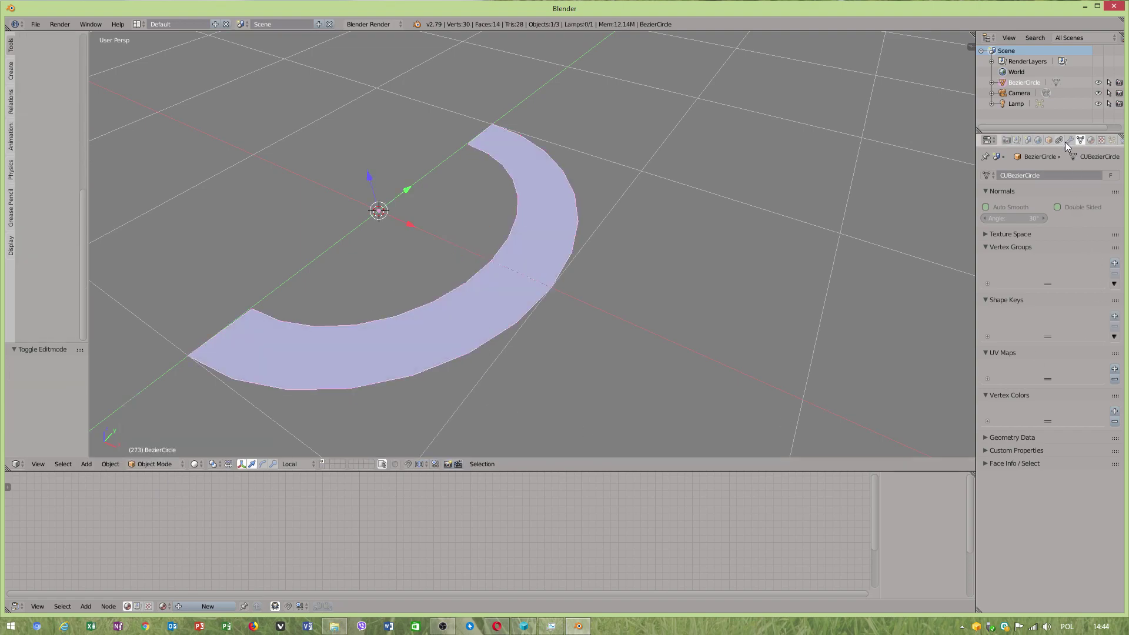
pyautogui.click(1049, 141)
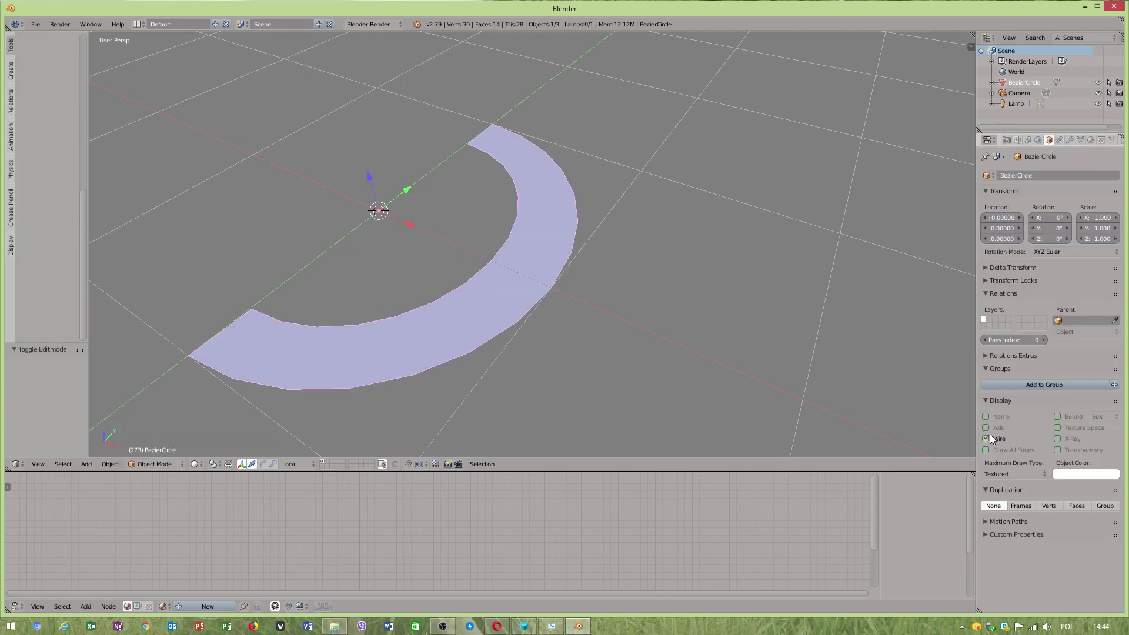
pyautogui.click(1070, 140)
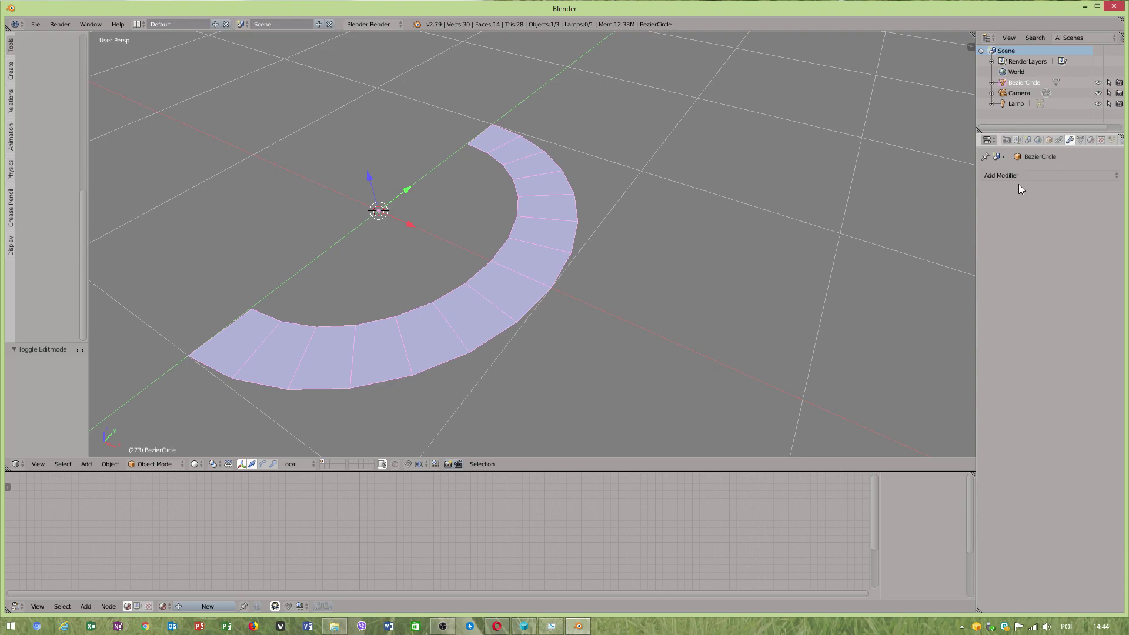
pyautogui.click(1012, 176)
pyautogui.click(901, 333)
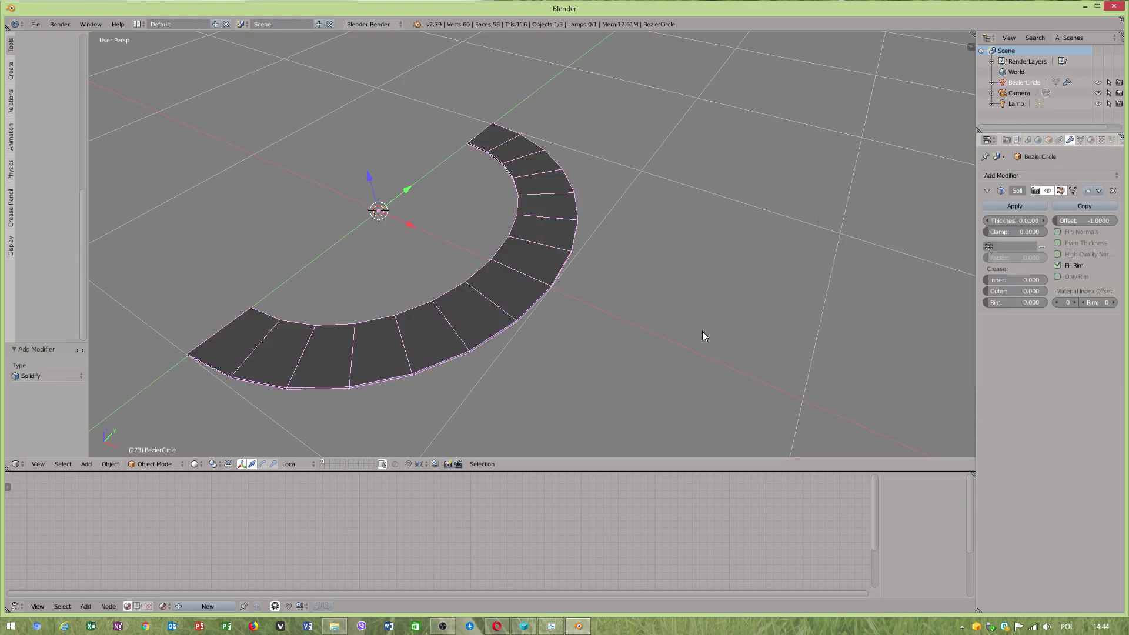
pyautogui.moveTo(1007, 220); pyautogui.dragTo(1056, 221)
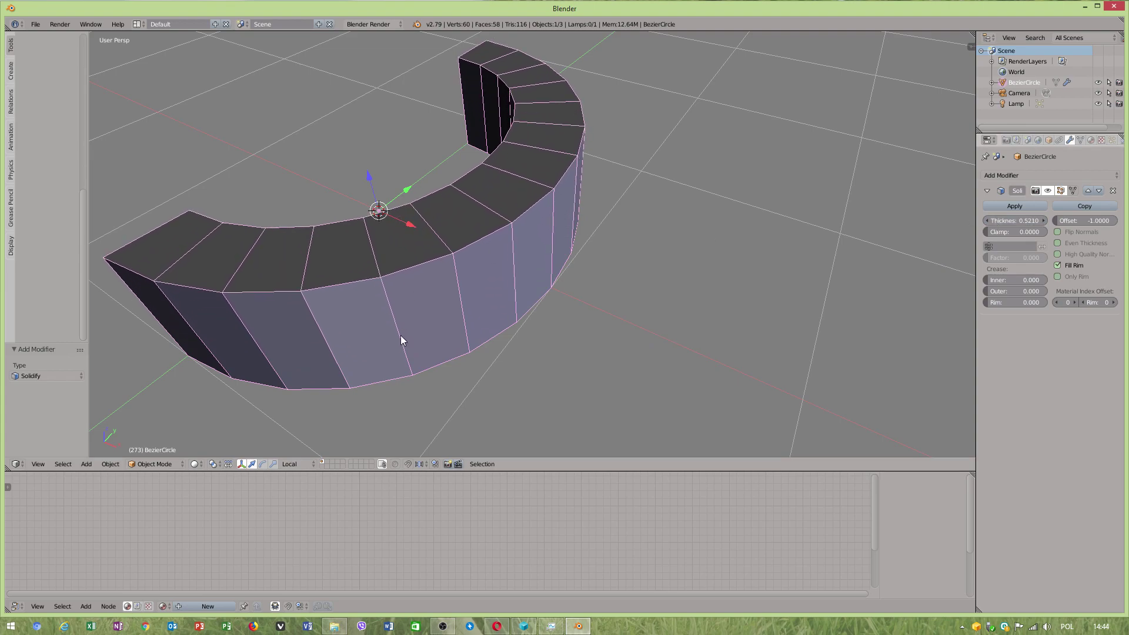
pyautogui.click(1014, 207)
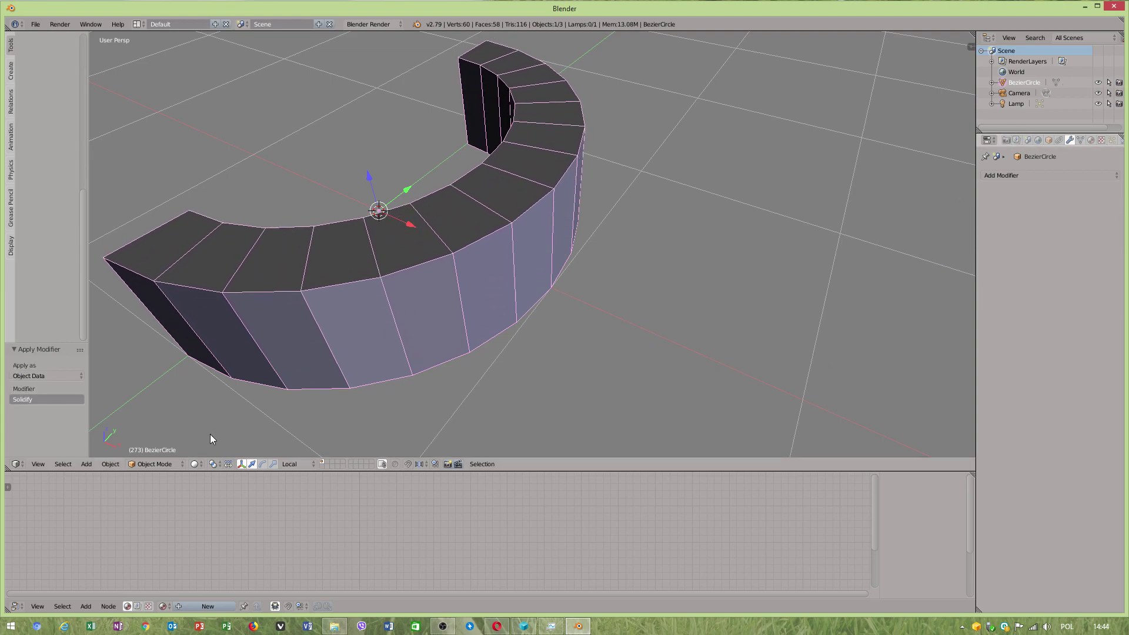
# - Enter Edit Mode with Limit selection to visible and Edge select, picking an outer wall edge
pyautogui.click(157, 464)
pyautogui.click(148, 443)
pyautogui.moveTo(247, 412); pyautogui.dragTo(349, 473, button='middle')
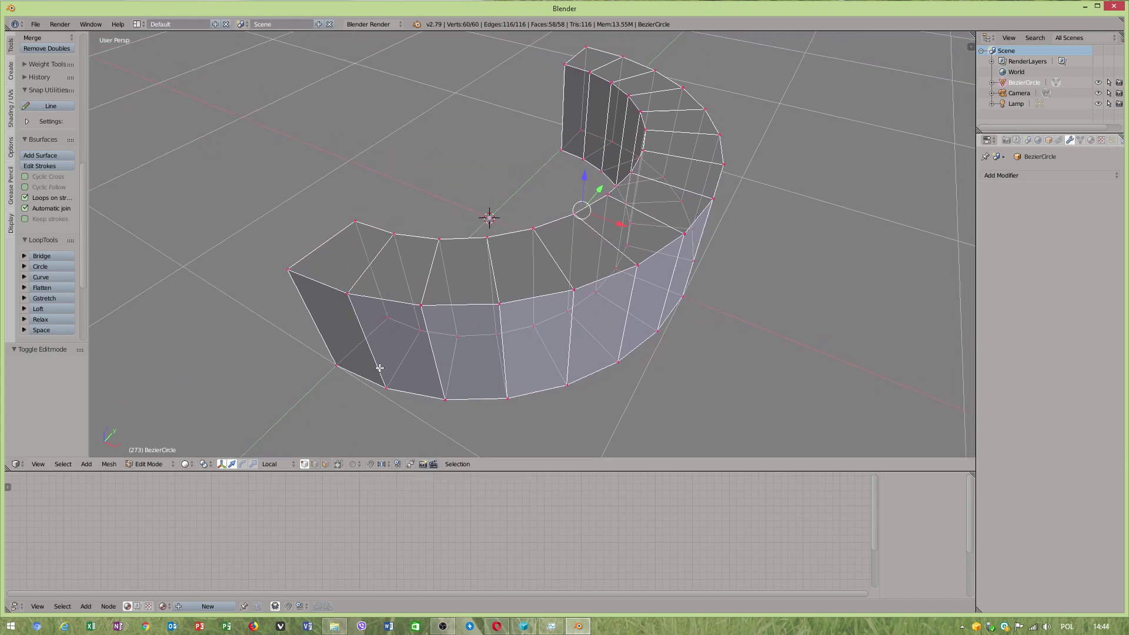
pyautogui.click(338, 464)
pyautogui.click(315, 464)
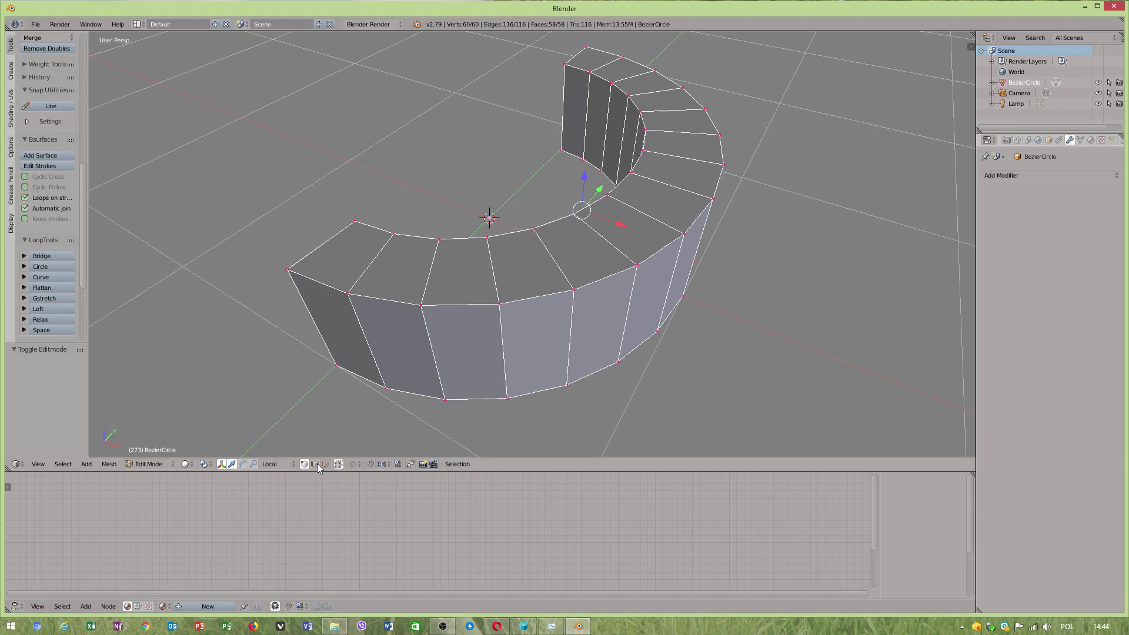
pyautogui.rightClick(361, 377)
pyautogui.moveTo(390, 304); pyautogui.dragTo(450, 331, button='middle')
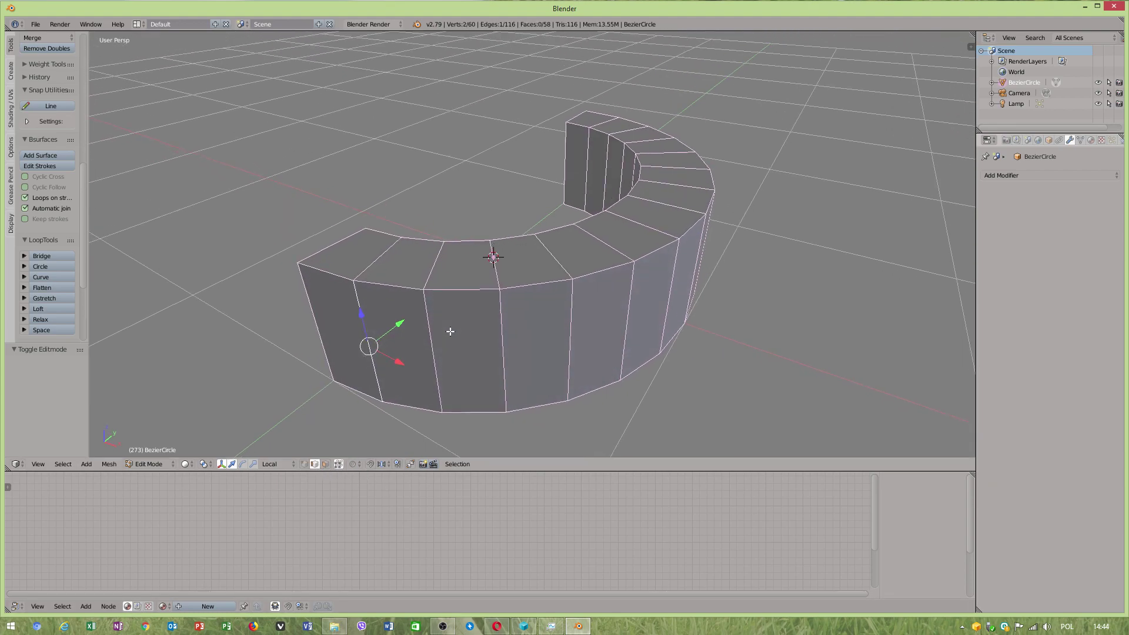
# - Add loop cuts around the outer wall close to the top and bottom rims
pyautogui.hotkey('ctrl', 'r')
pyautogui.click(361, 370)
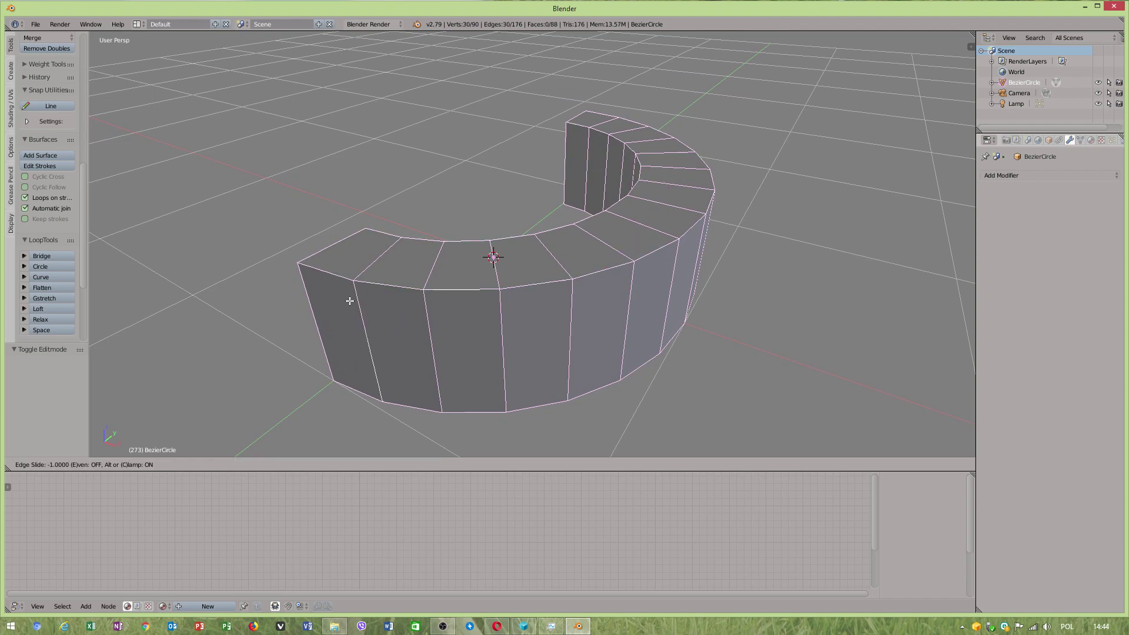
pyautogui.click(368, 379)
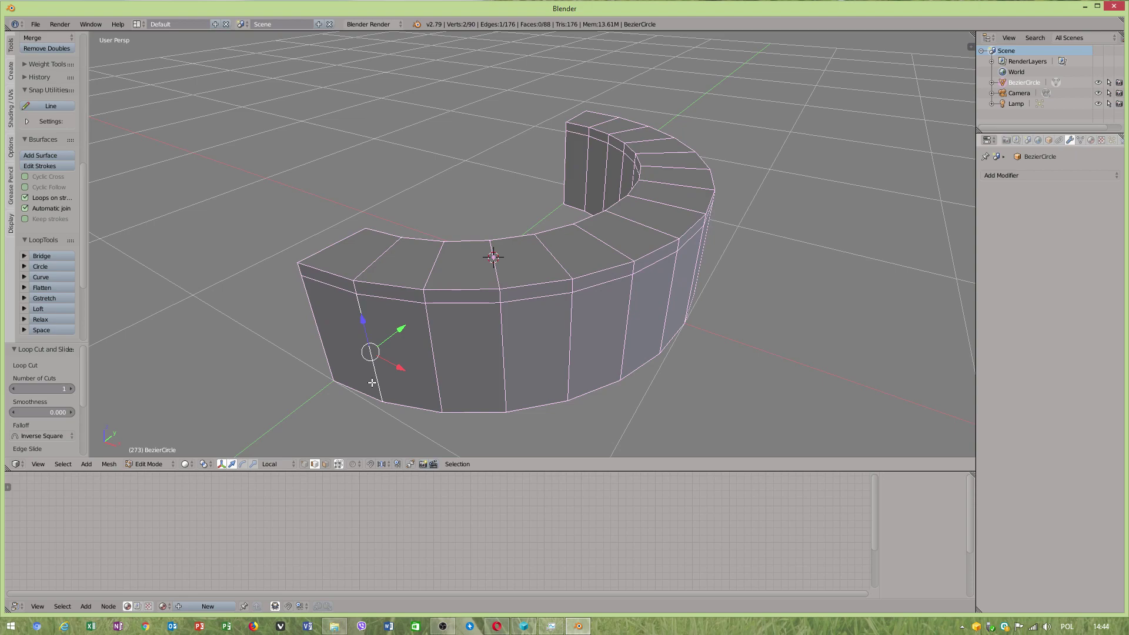
pyautogui.hotkey('ctrl', 'r')
pyautogui.click(374, 383)
pyautogui.click(383, 427)
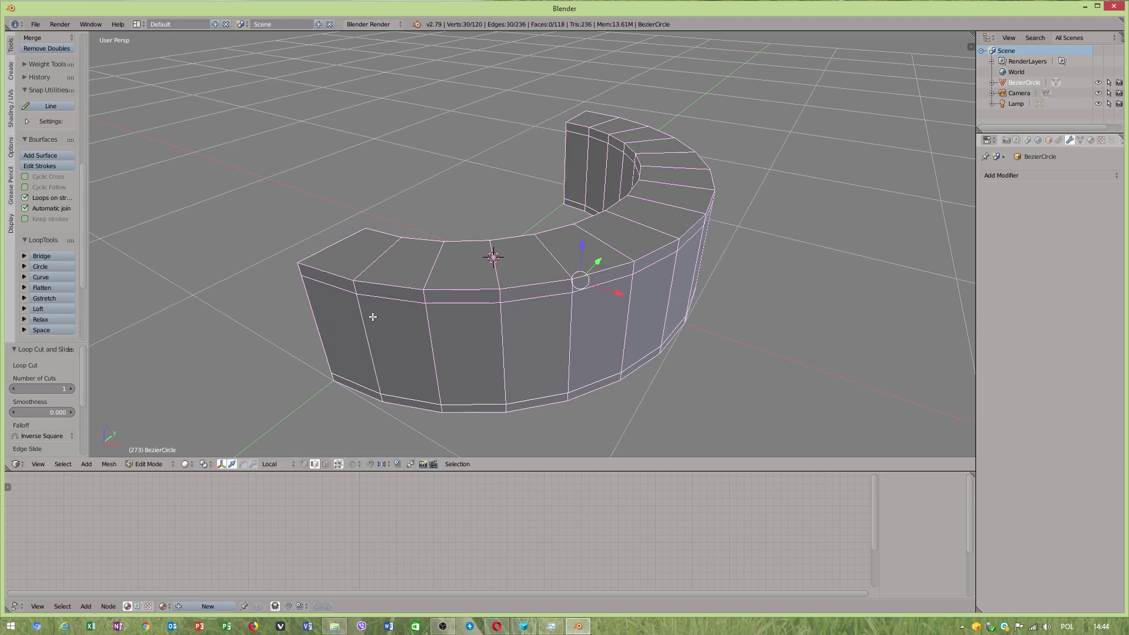
pyautogui.moveTo(425, 305); pyautogui.dragTo(366, 327, button='middle')
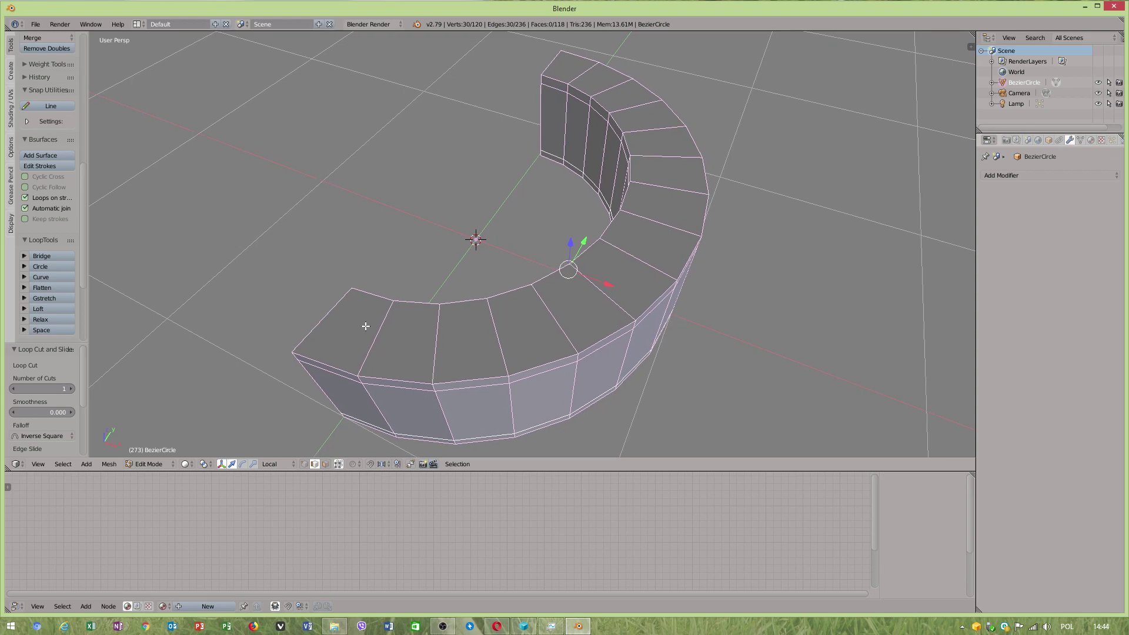
# - Add loop cuts on the top face near the end face and the inner and outer top rims
pyautogui.rightClick(336, 361)
pyautogui.hotkey('ctrl', 'r')
pyautogui.click(337, 360)
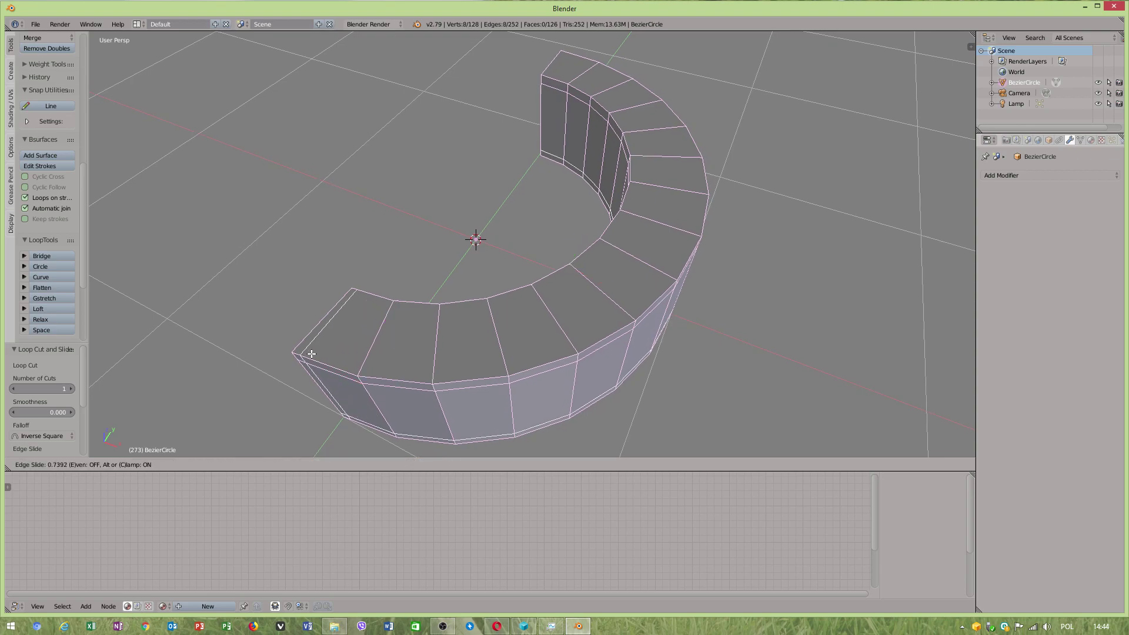
pyautogui.click(317, 355)
pyautogui.rightClick(388, 331)
pyautogui.hotkey('ctrl', 'r')
pyautogui.click(398, 308)
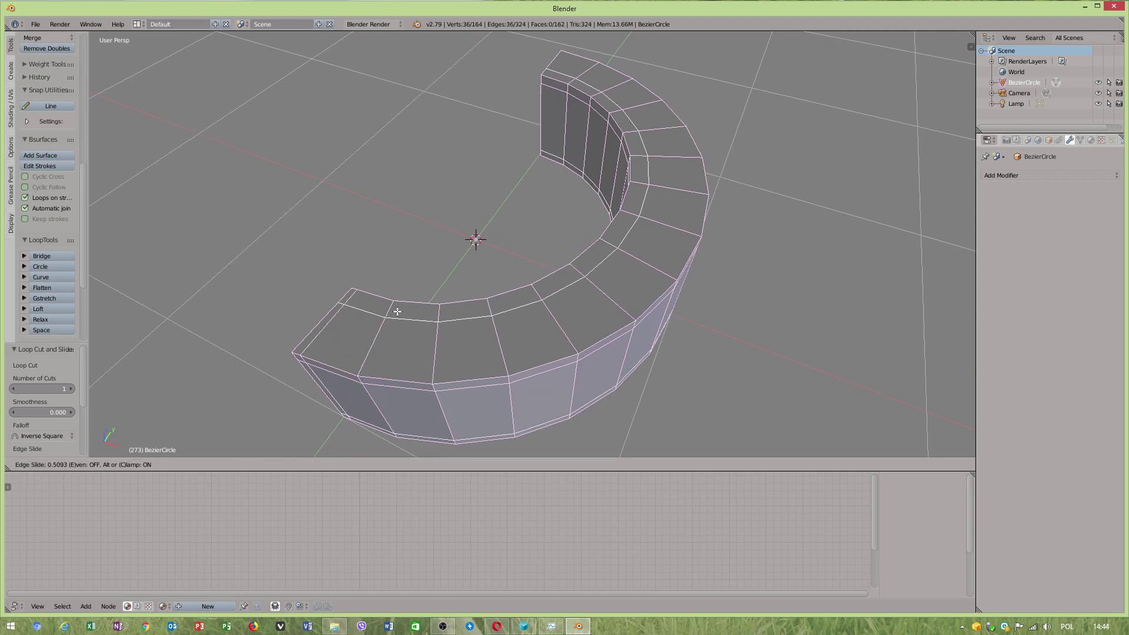
pyautogui.click(403, 302)
pyautogui.rightClick(365, 361)
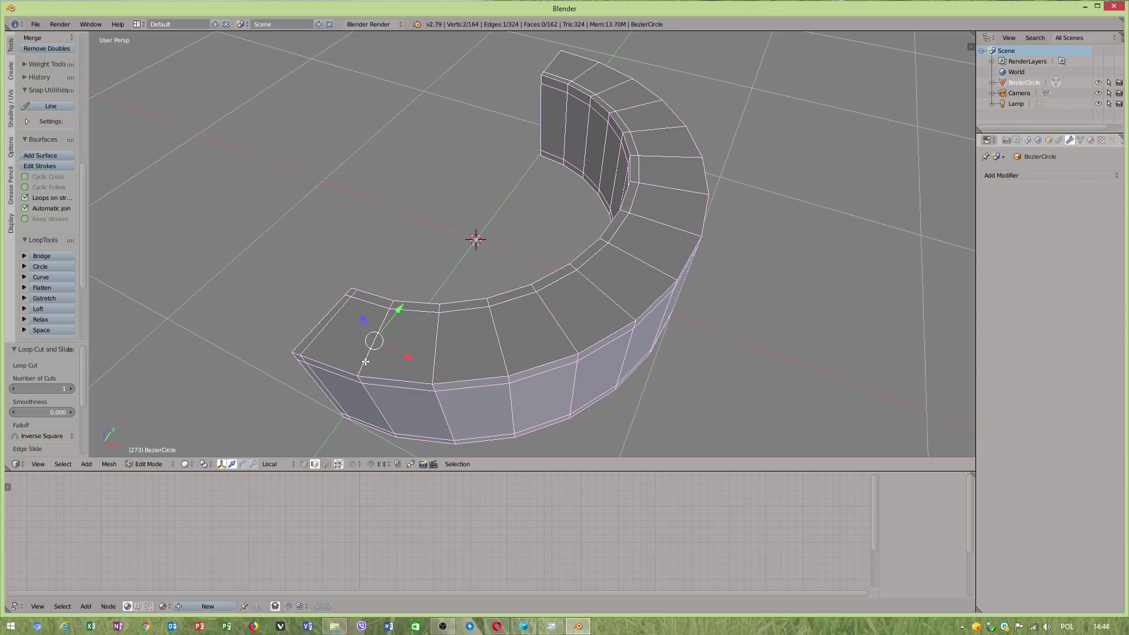
pyautogui.hotkey('ctrl', 'r')
pyautogui.click(360, 376)
pyautogui.click(353, 391)
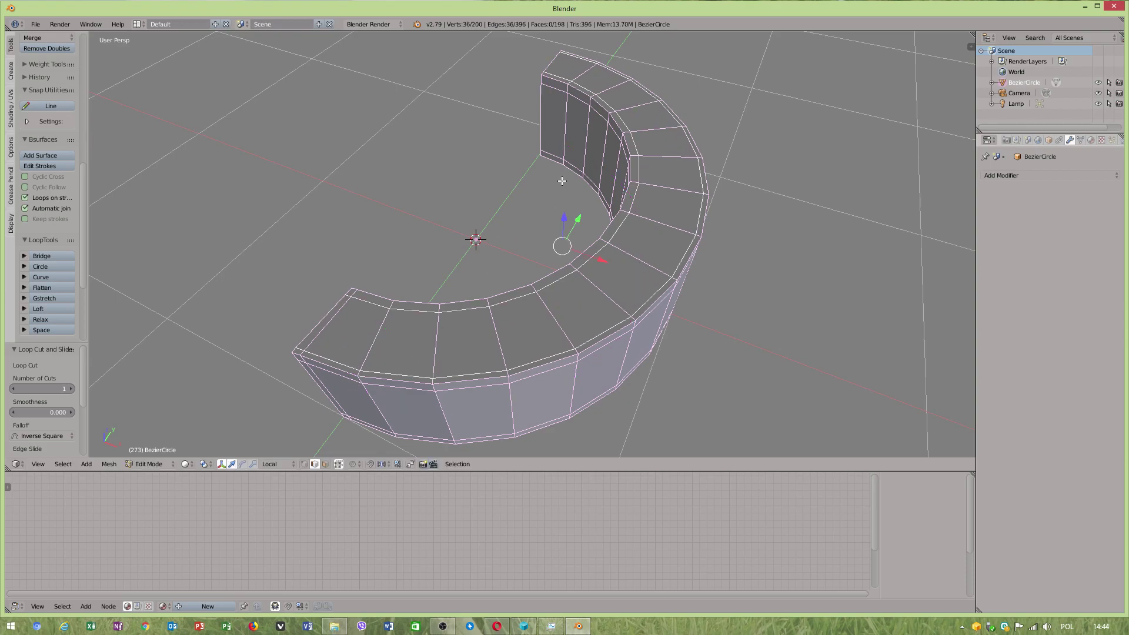
# - Add a loop cut close to the arch's left end face
pyautogui.moveTo(558, 194); pyautogui.dragTo(376, 207, button='middle')
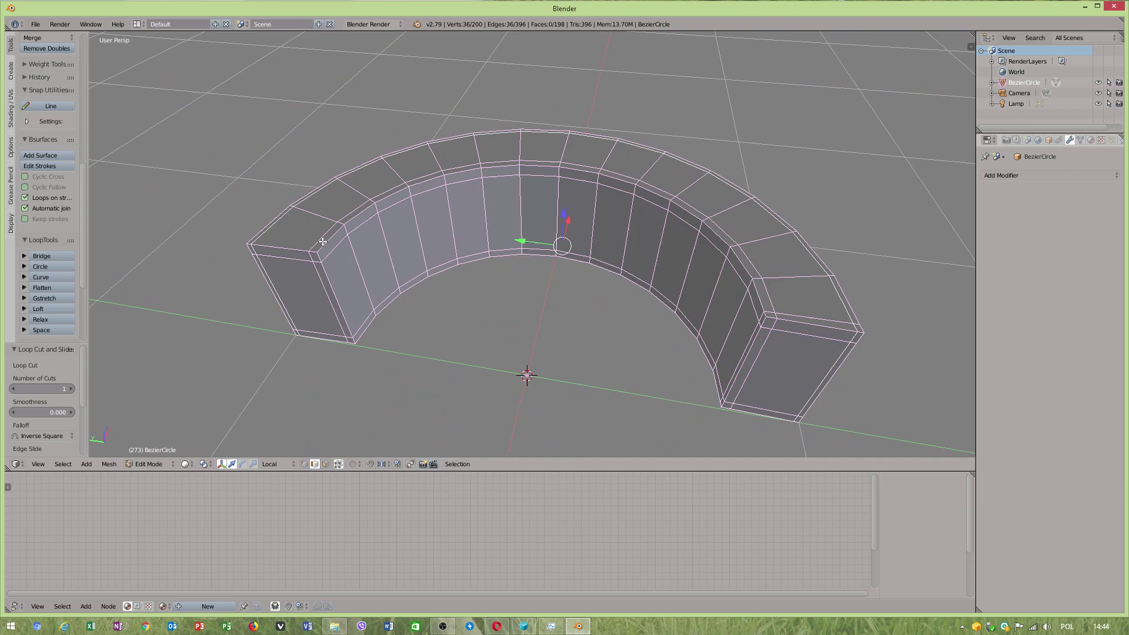
pyautogui.rightClick(323, 242)
pyautogui.hotkey('ctrl', 'r')
pyautogui.click(318, 282)
pyautogui.click(277, 365)
pyautogui.click(149, 465)
# - Back in Object Mode, rename BezierCircle to 'bow shape' in the Outliner
pyautogui.click(157, 453)
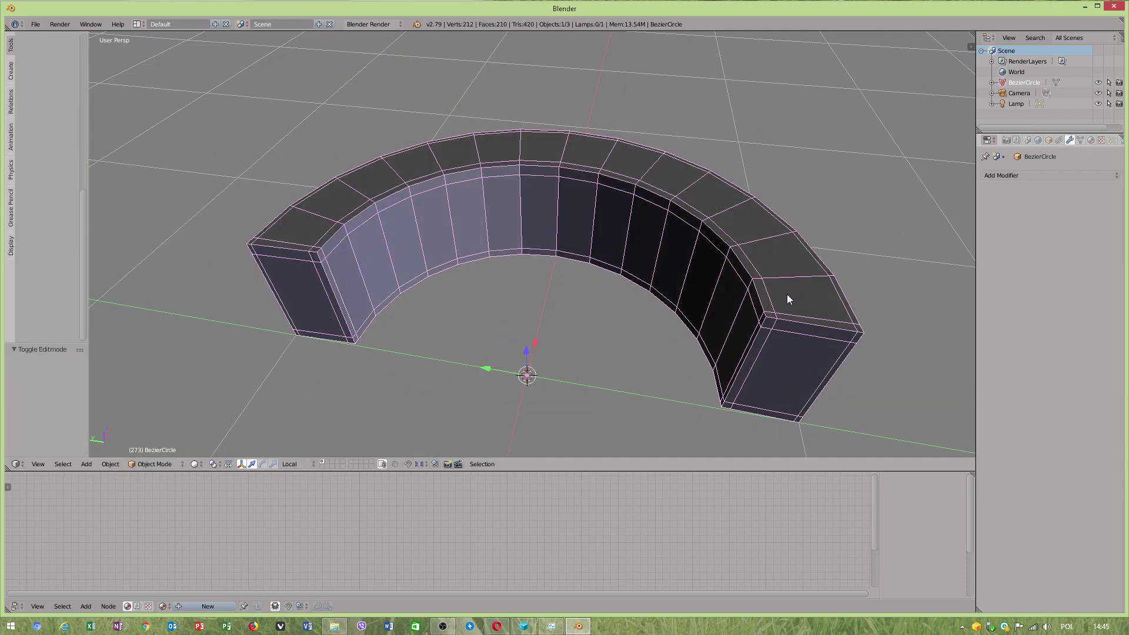
pyautogui.moveTo(725, 288); pyautogui.dragTo(506, 241, button='middle')
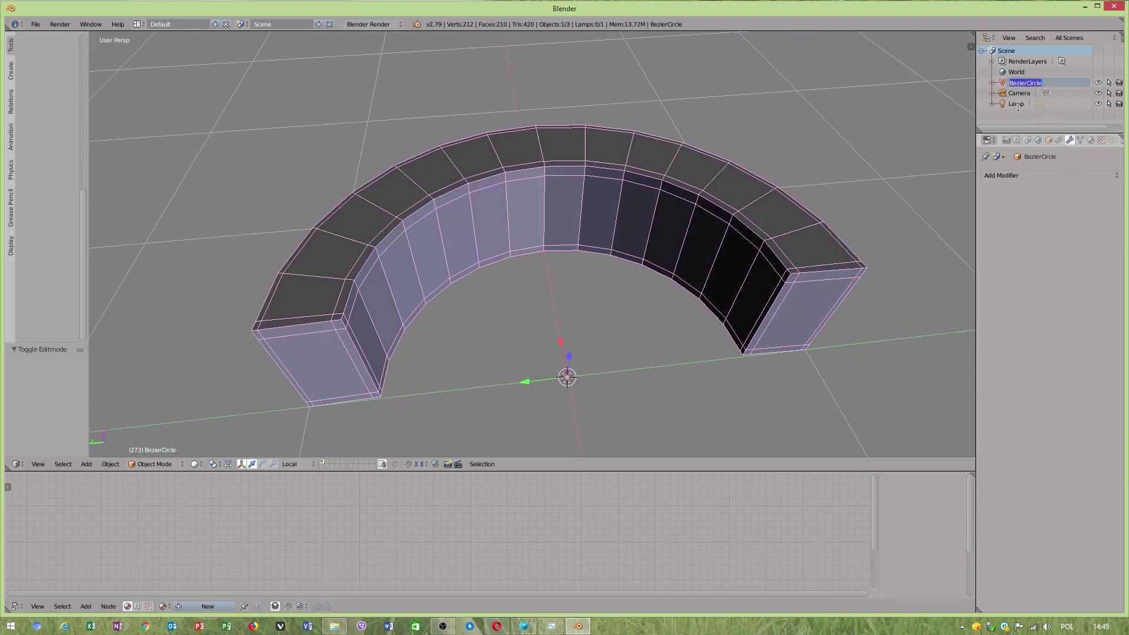
pyautogui.moveTo(992, 140); pyautogui.dragTo(981, 216)
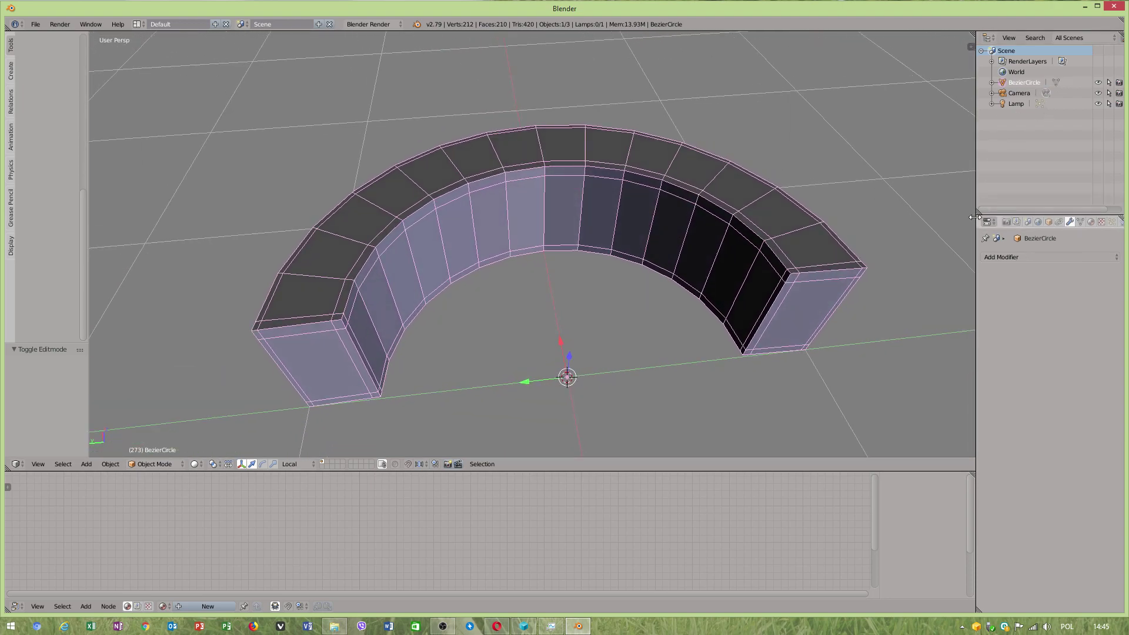
pyautogui.press('n')
pyautogui.doubleClick(1025, 83)
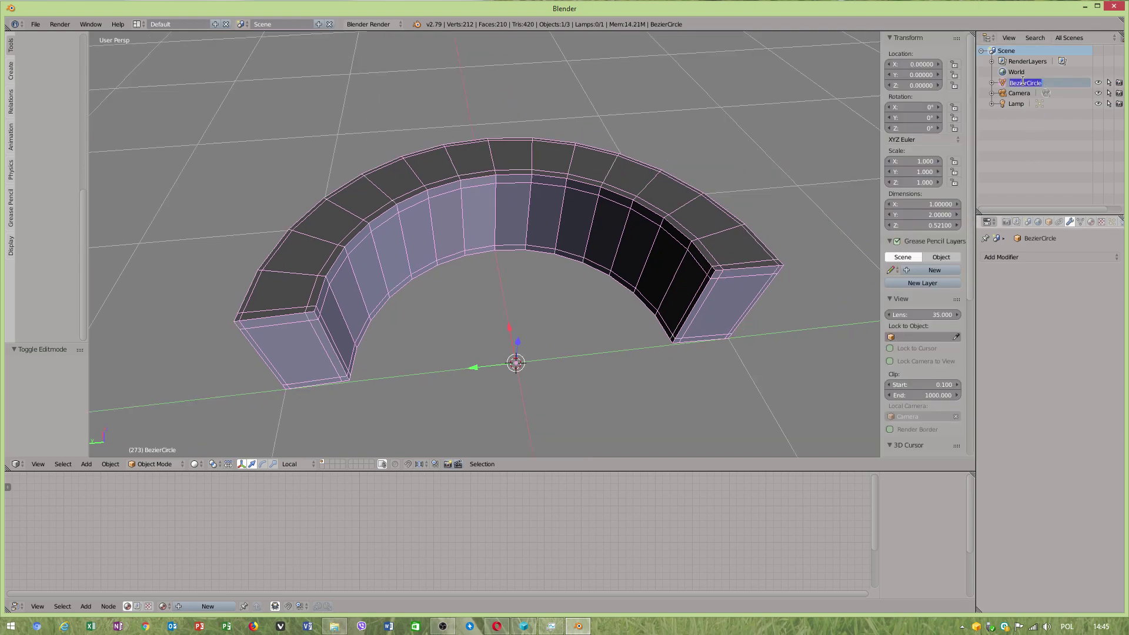
pyautogui.write('bowl shape')
pyautogui.press('Return')
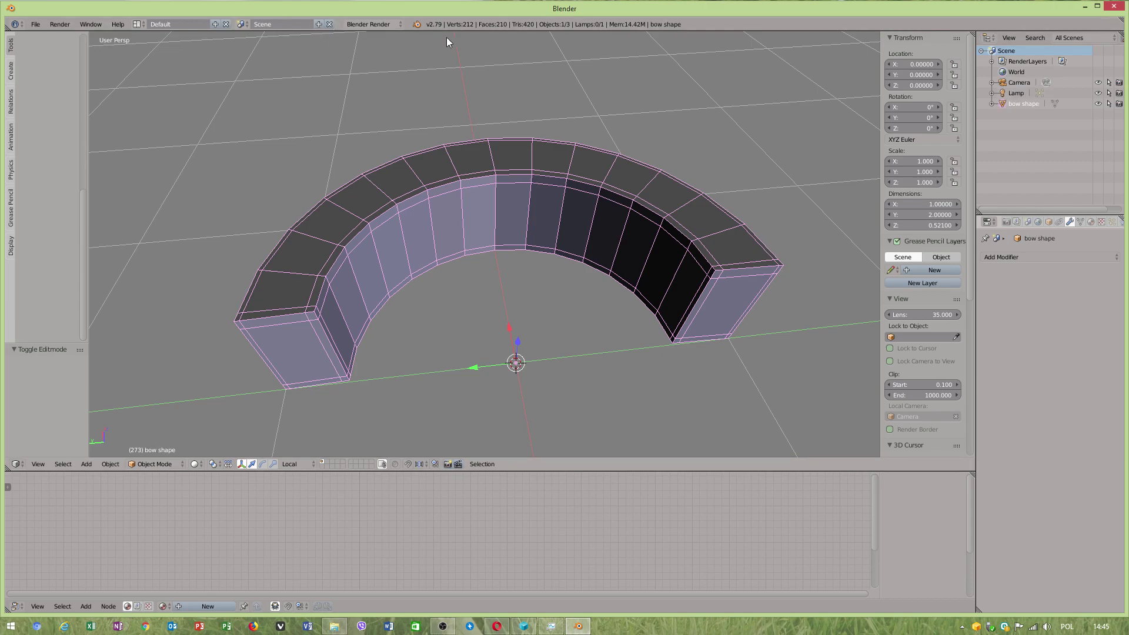
# - Switch the render engine to Cycles and create a new material for the bow shape
pyautogui.click(375, 23)
pyautogui.click(365, 59)
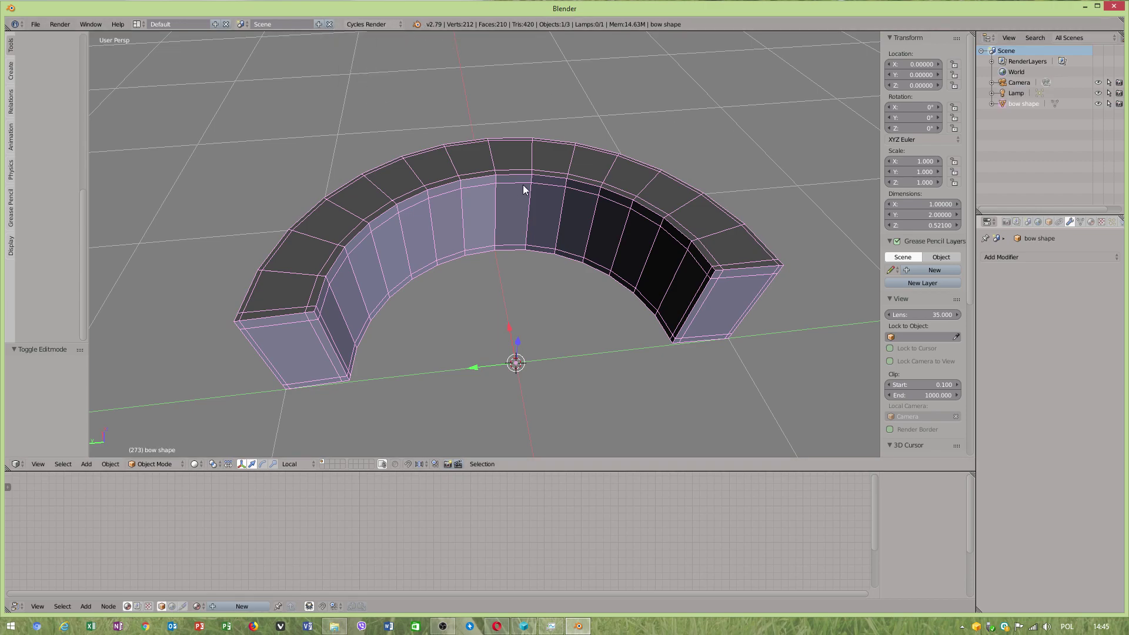
pyautogui.click(1091, 222)
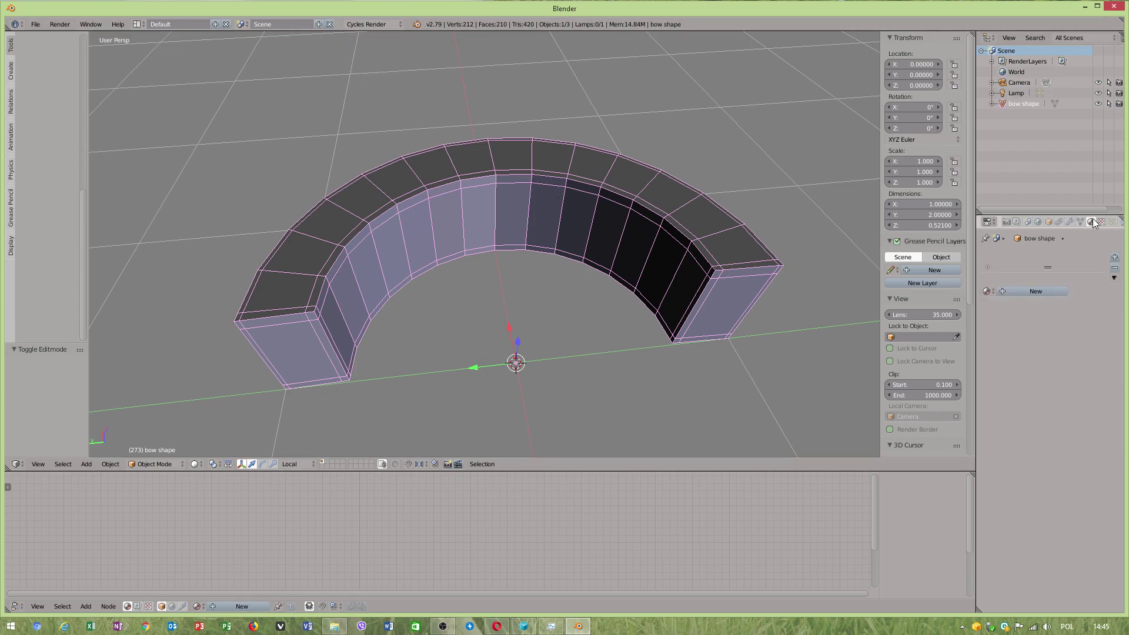
pyautogui.click(1029, 292)
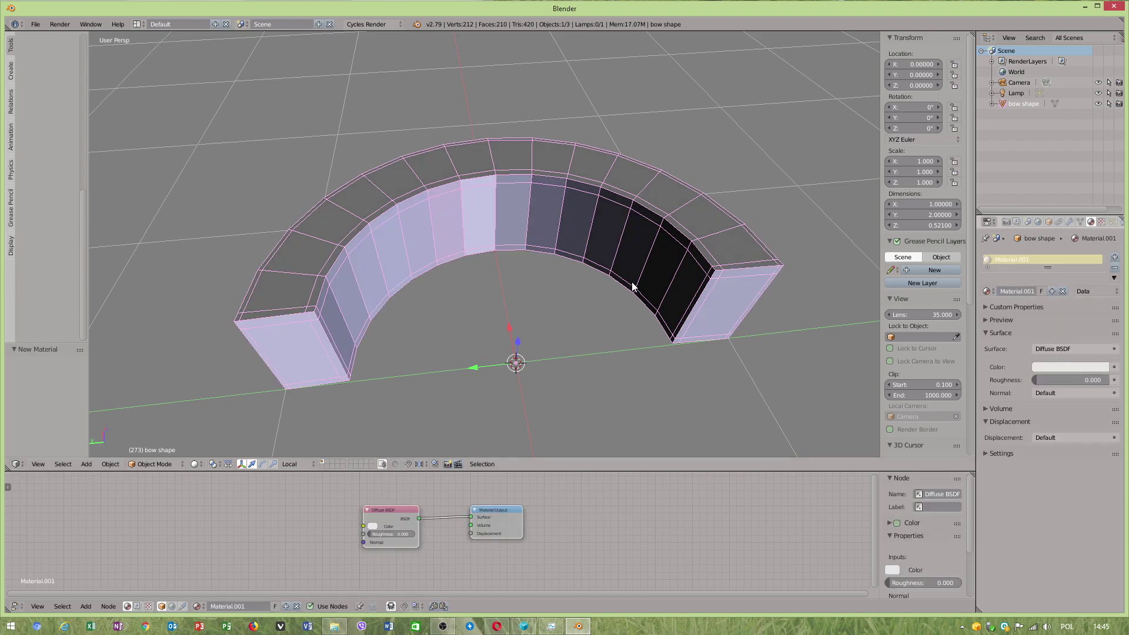
# - Enable auto smooth and double sided, shade smooth, and set the auto smooth angle to 65.7°
pyautogui.click(1068, 222)
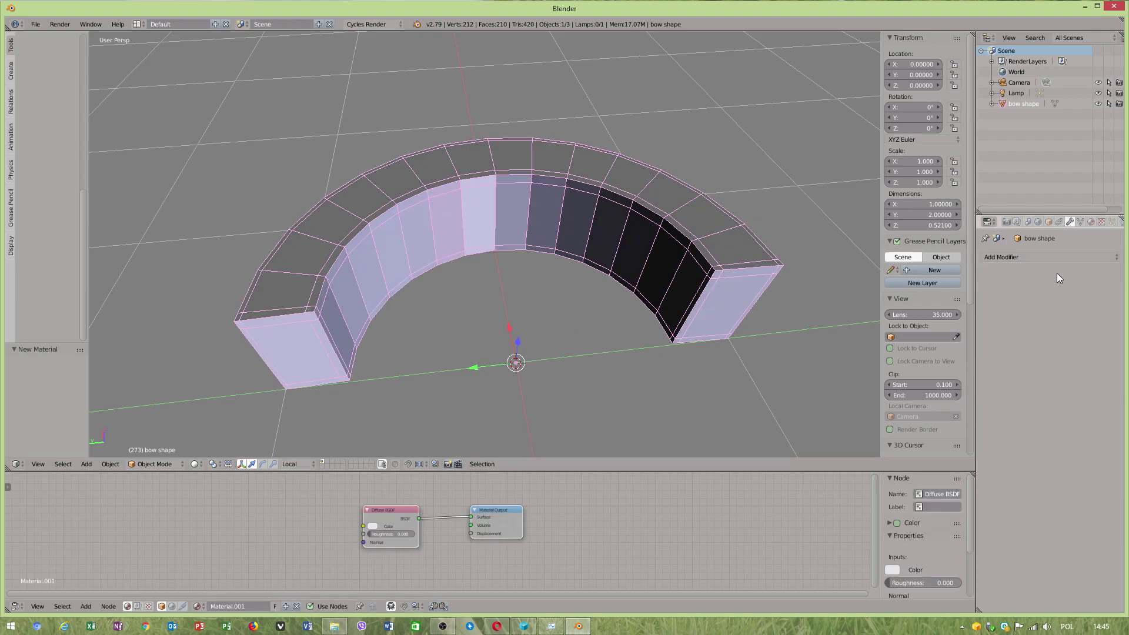
pyautogui.click(1080, 222)
pyautogui.click(1003, 288)
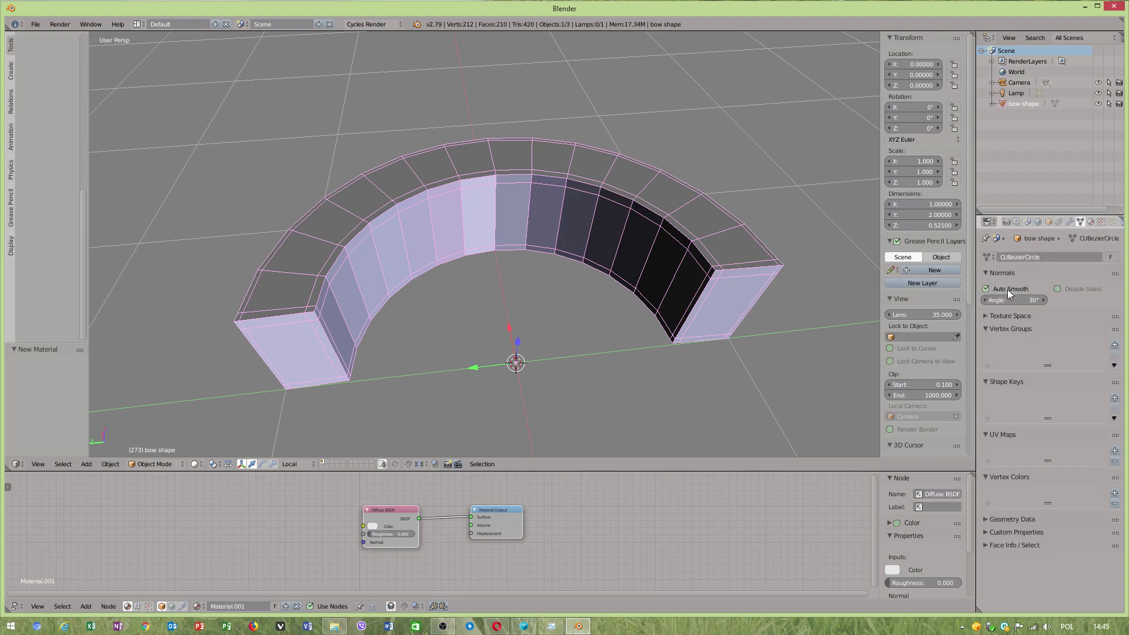
pyautogui.click(1057, 290)
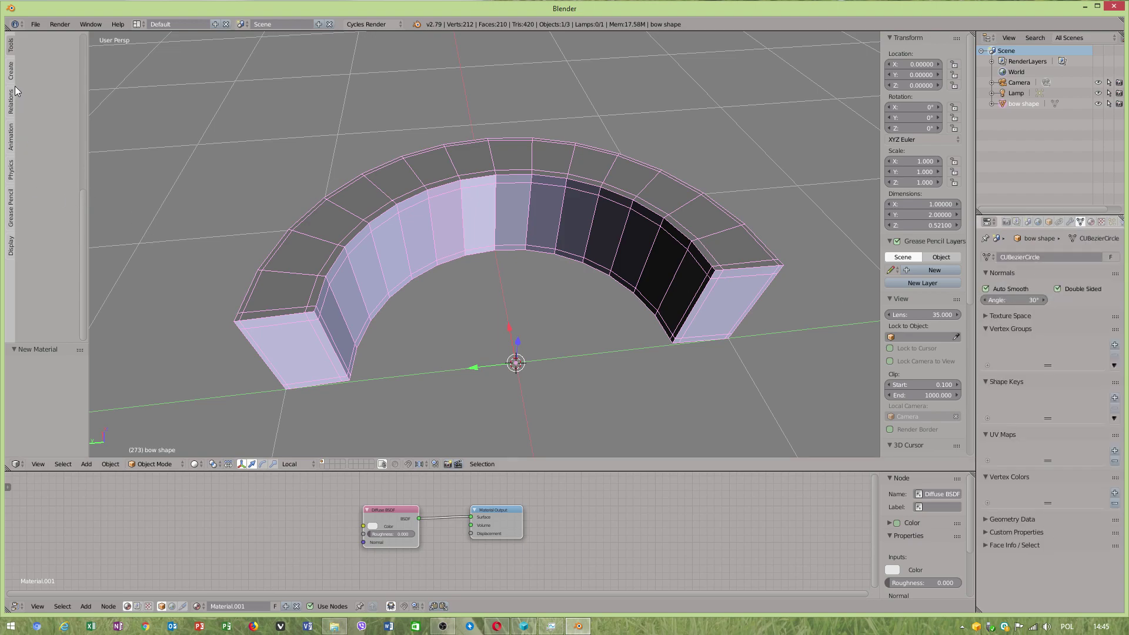
pyautogui.scroll(5, 83, 202)
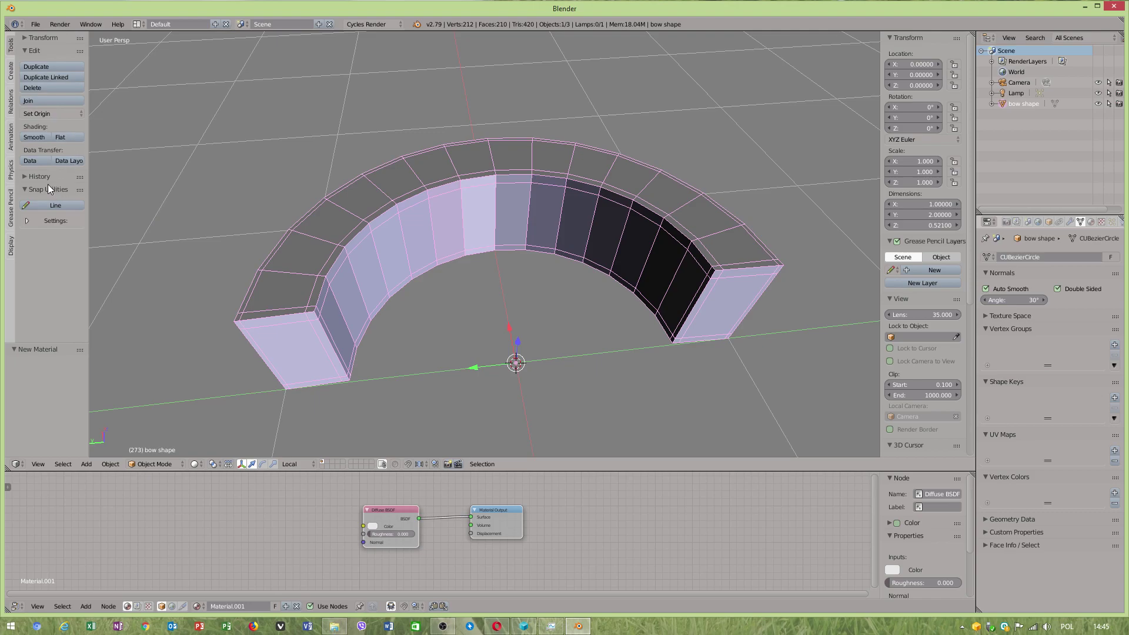
pyautogui.click(41, 140)
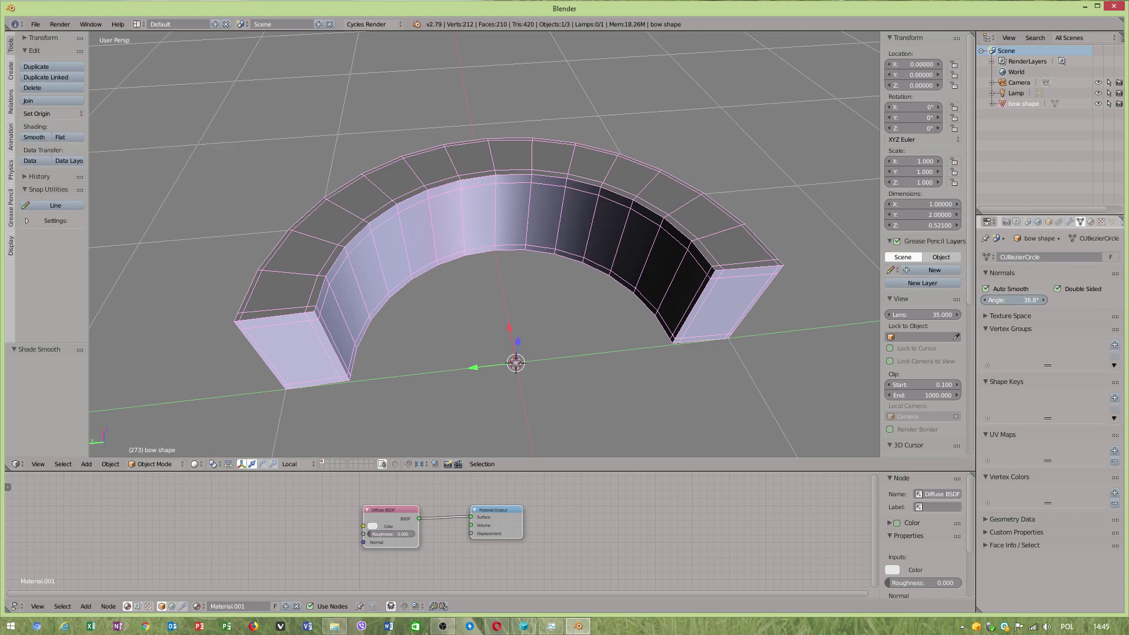
pyautogui.moveTo(1014, 300); pyautogui.dragTo(1053, 300)
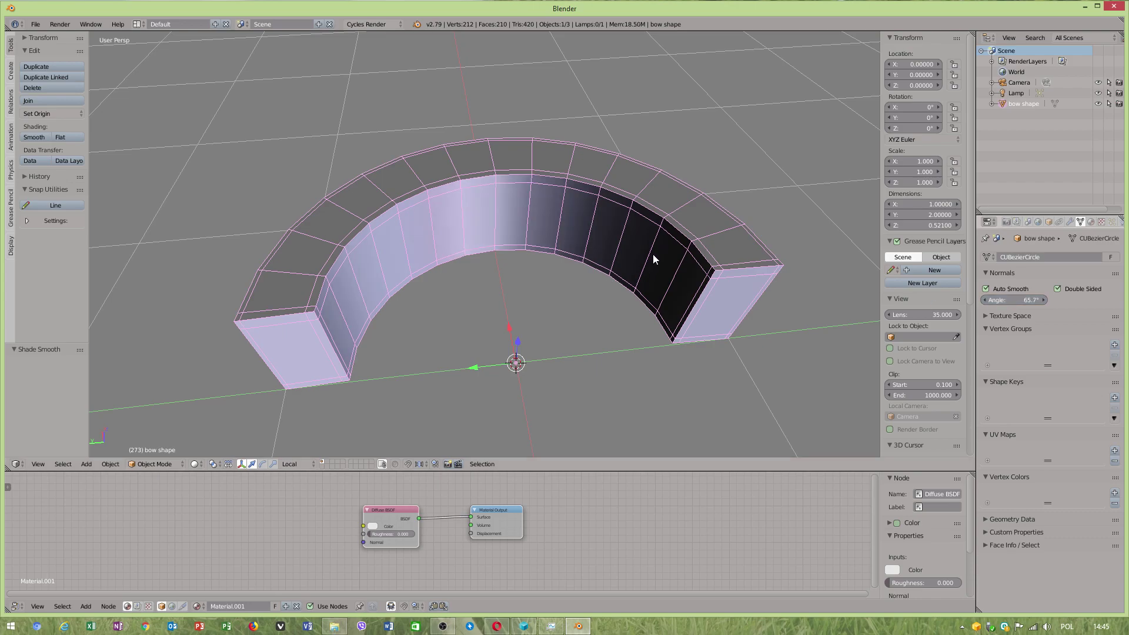
pyautogui.moveTo(637, 202); pyautogui.dragTo(593, 249, button='middle')
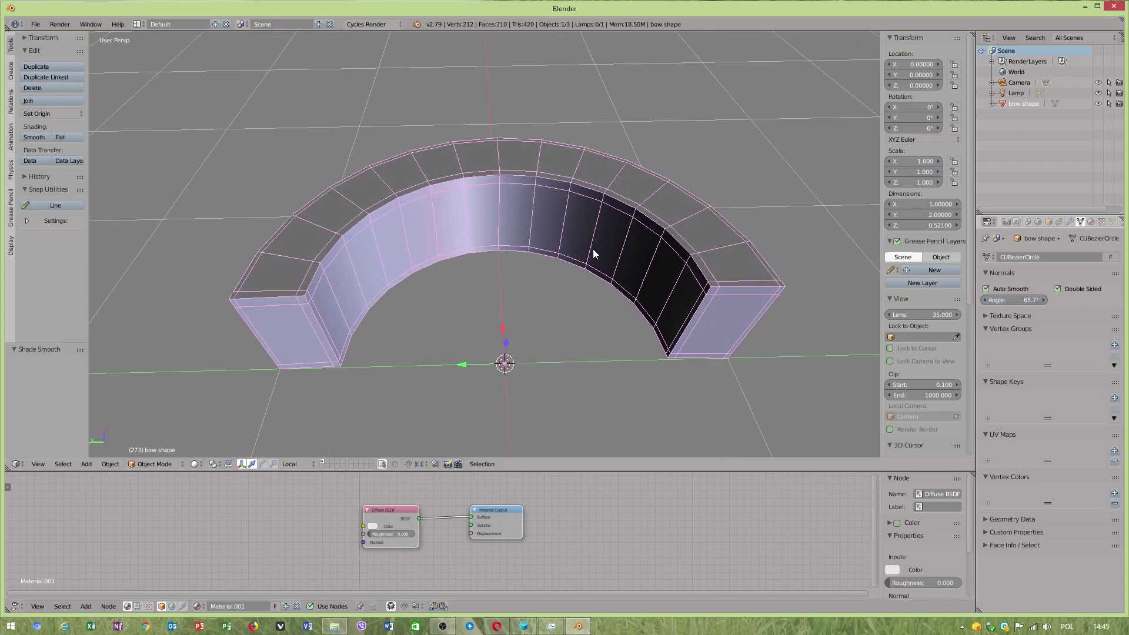
pyautogui.moveTo(298, 347); pyautogui.dragTo(182, 489, button='middle')
# - In Edit Mode, add two centred edge loops from edges at the arch's left and right ends
pyautogui.click(152, 464)
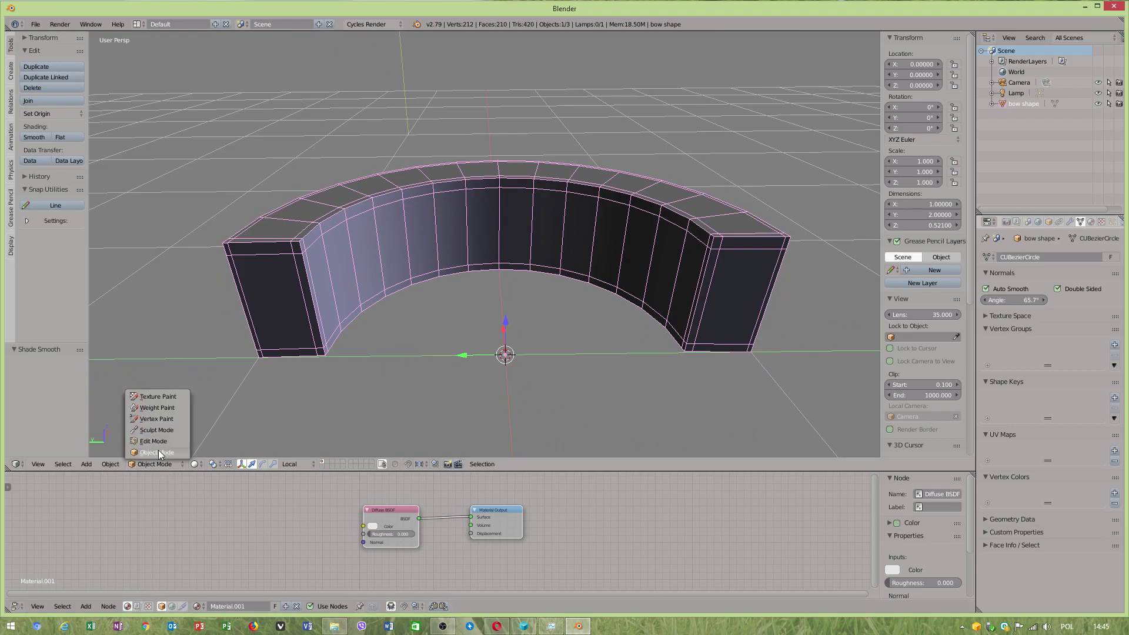
pyautogui.click(158, 438)
pyautogui.rightClick(294, 306)
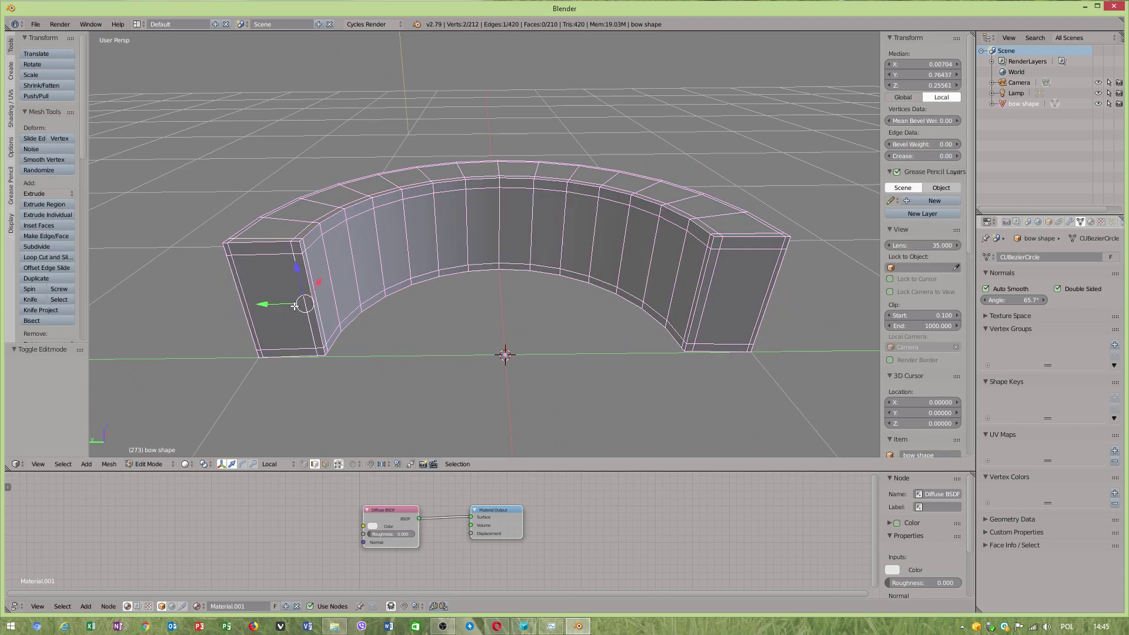
pyautogui.hotkey('ctrl', 'r')
pyautogui.click(294, 305)
pyautogui.rightClick(294, 306)
pyautogui.rightClick(731, 291)
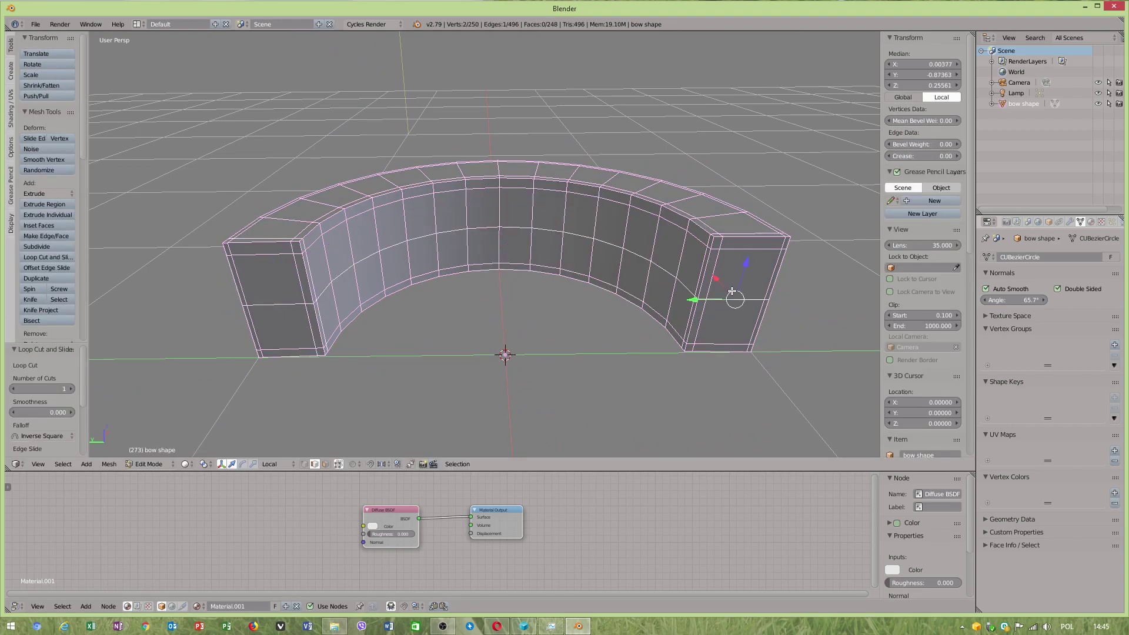
pyautogui.hotkey('ctrl', 'r')
pyautogui.click(733, 294)
pyautogui.rightClick(733, 294)
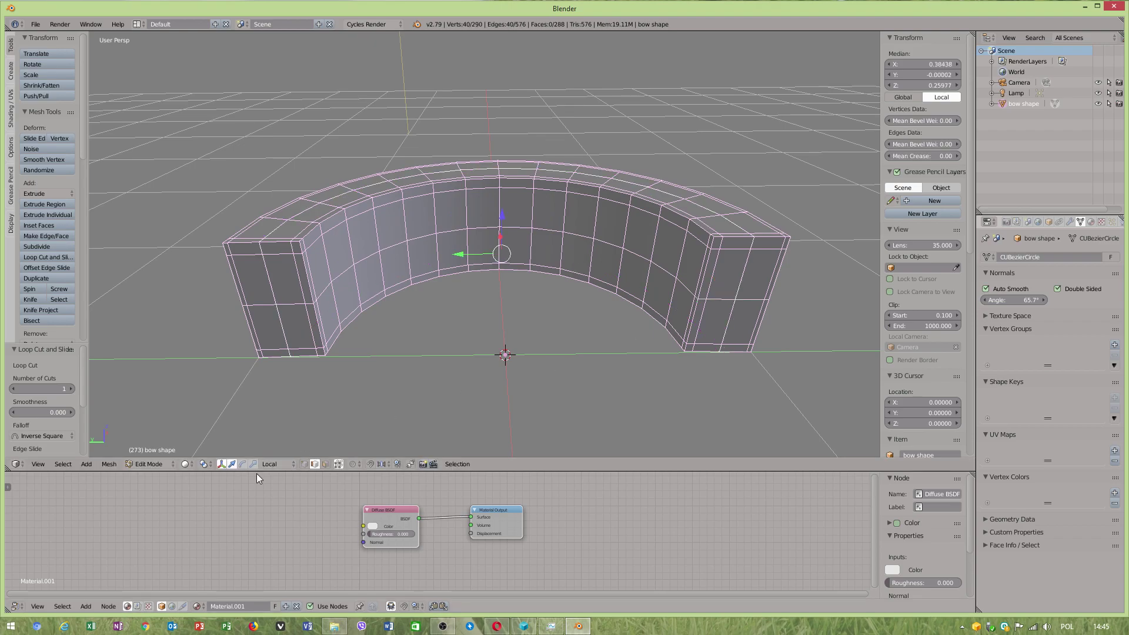
# - In Object Mode, add a Subdivision Surface modifier, bringing the bow to 1,154 vertices
pyautogui.click(147, 465)
pyautogui.click(154, 452)
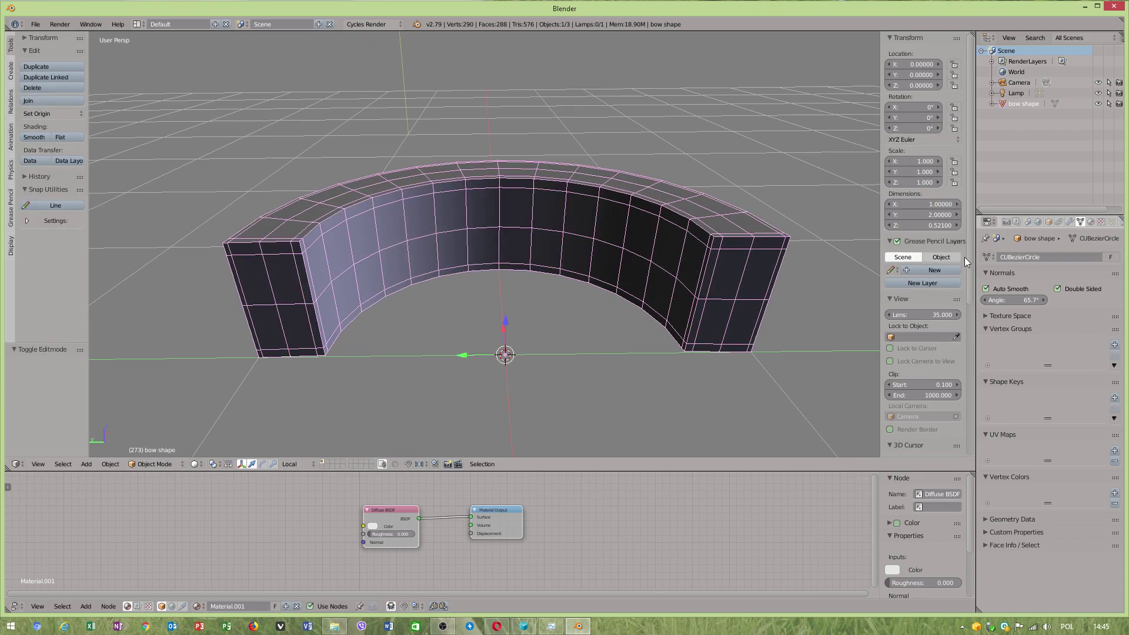
pyautogui.click(1070, 222)
pyautogui.click(1041, 258)
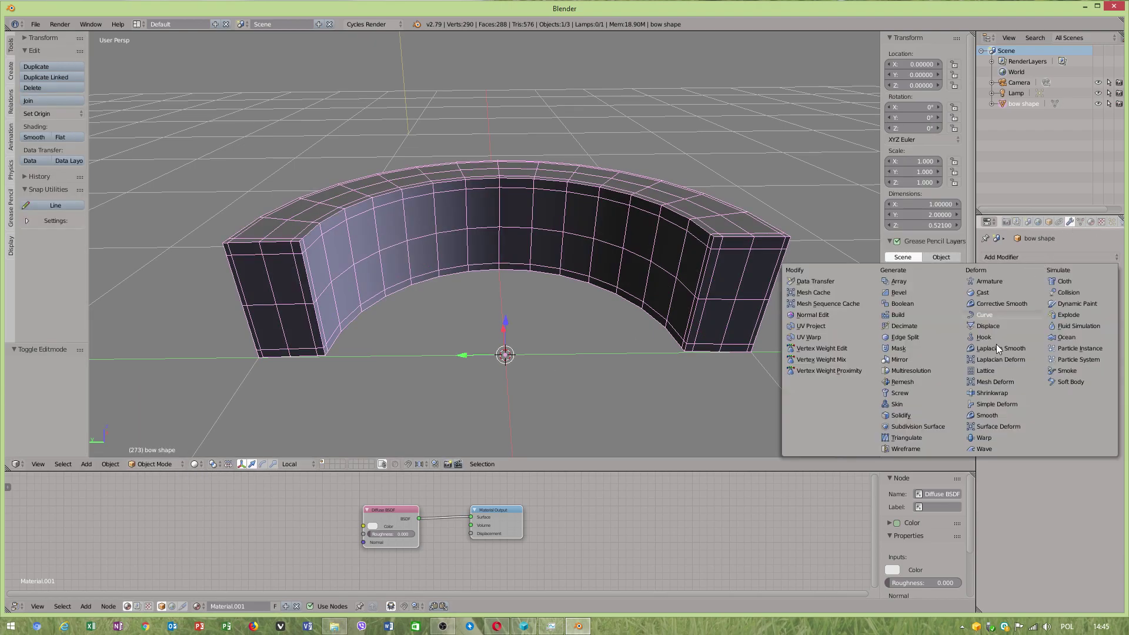
pyautogui.click(919, 424)
pyautogui.moveTo(688, 291)
pyautogui.mouseDown(button='middle')
pyautogui.moveTo(716, 321)
pyautogui.moveTo(718, 415)
pyautogui.moveTo(705, 298)
pyautogui.mouseUp(button='middle')
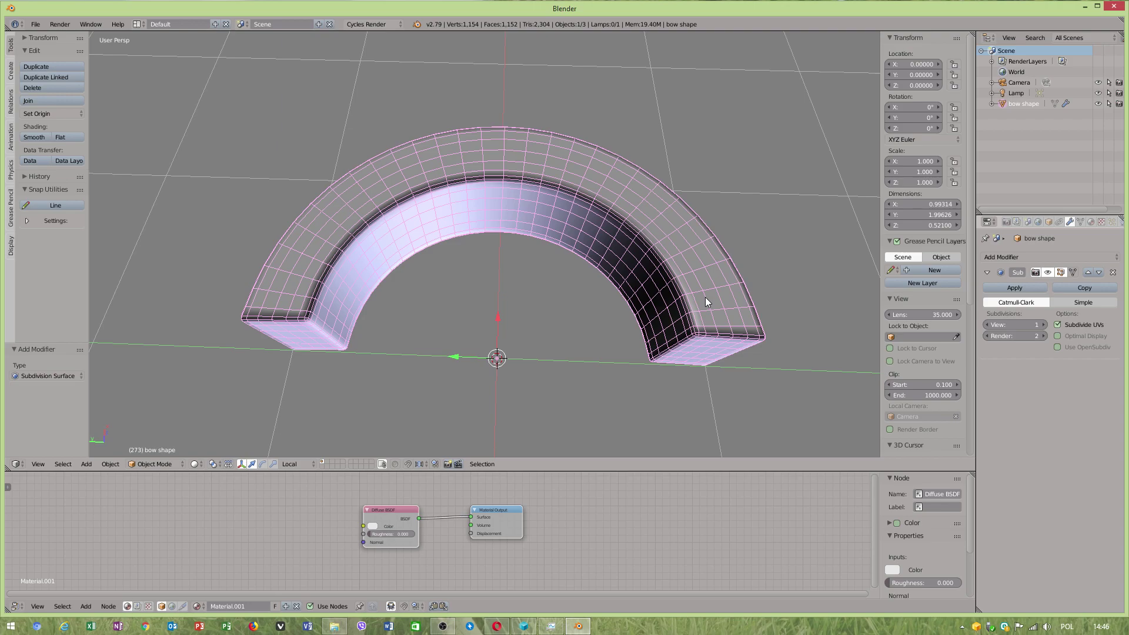
# - Put the bow shape in Edit Mode and turn on the Subsurf modifier's on-cage toggle
pyautogui.click(1089, 223)
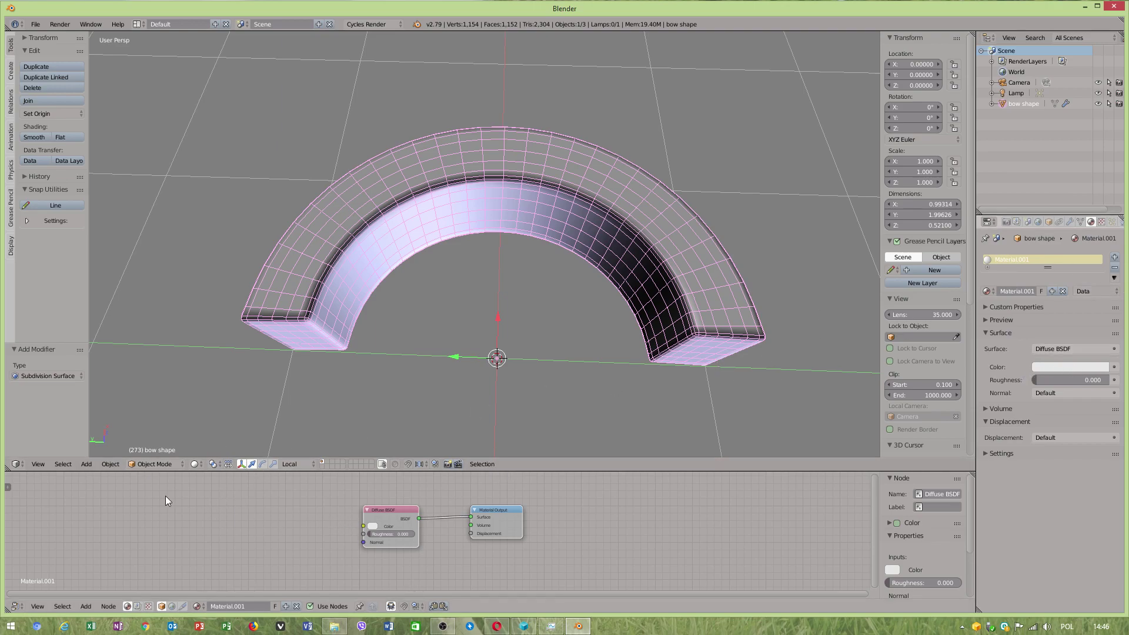
pyautogui.click(154, 464)
pyautogui.click(154, 445)
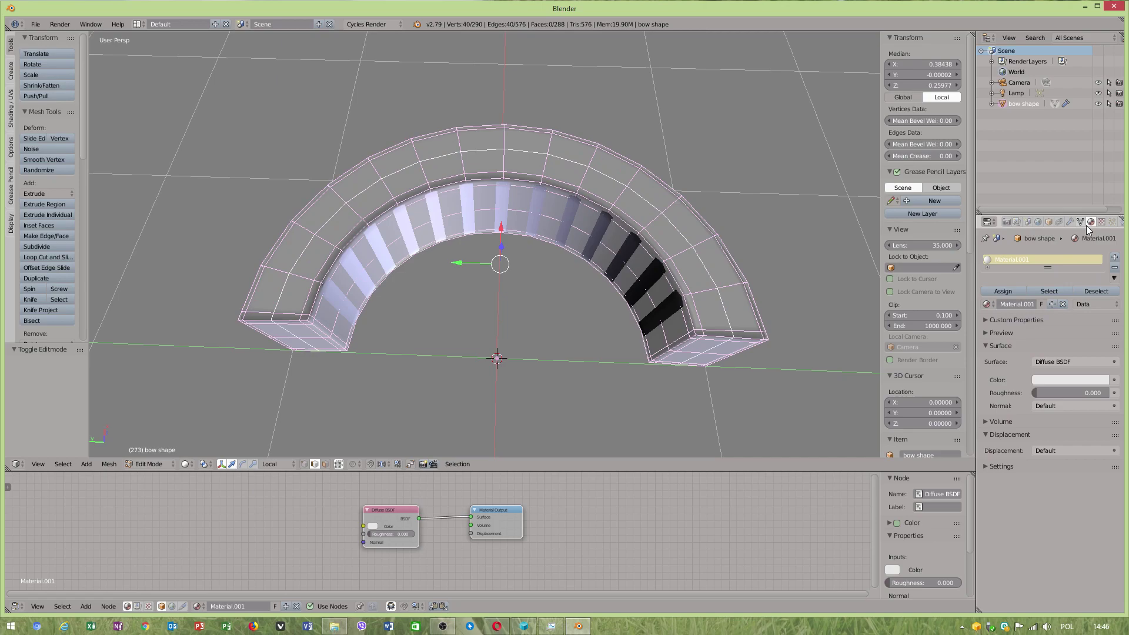
pyautogui.click(1071, 221)
pyautogui.click(1074, 272)
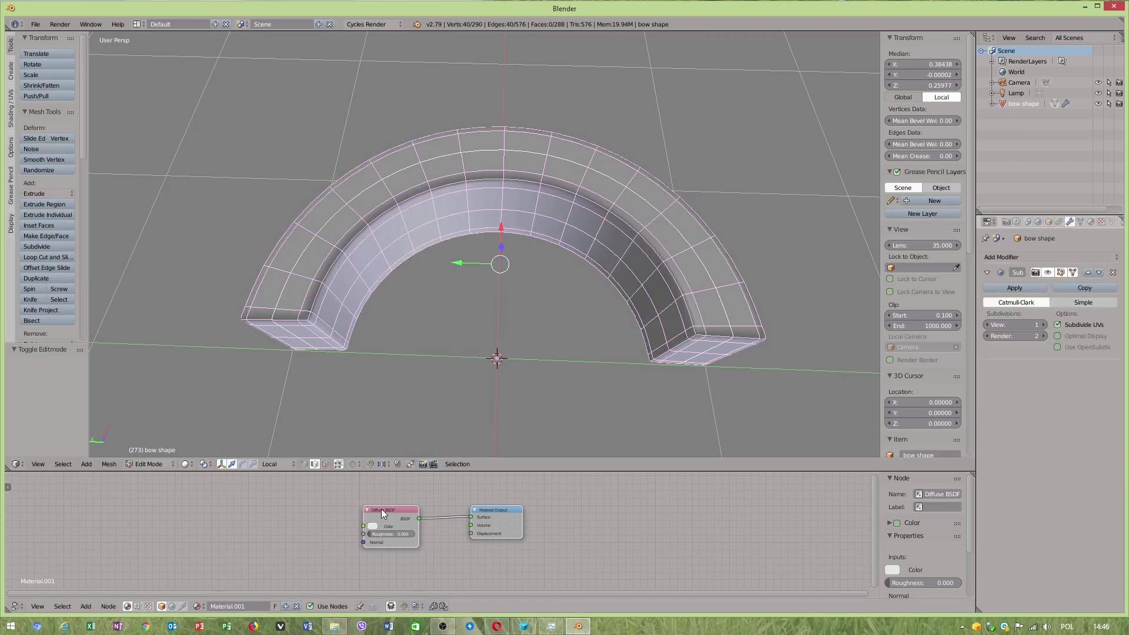
# - Switch to face select mode and select all faces of the bow
pyautogui.click(325, 464)
pyautogui.rightClick(328, 307)
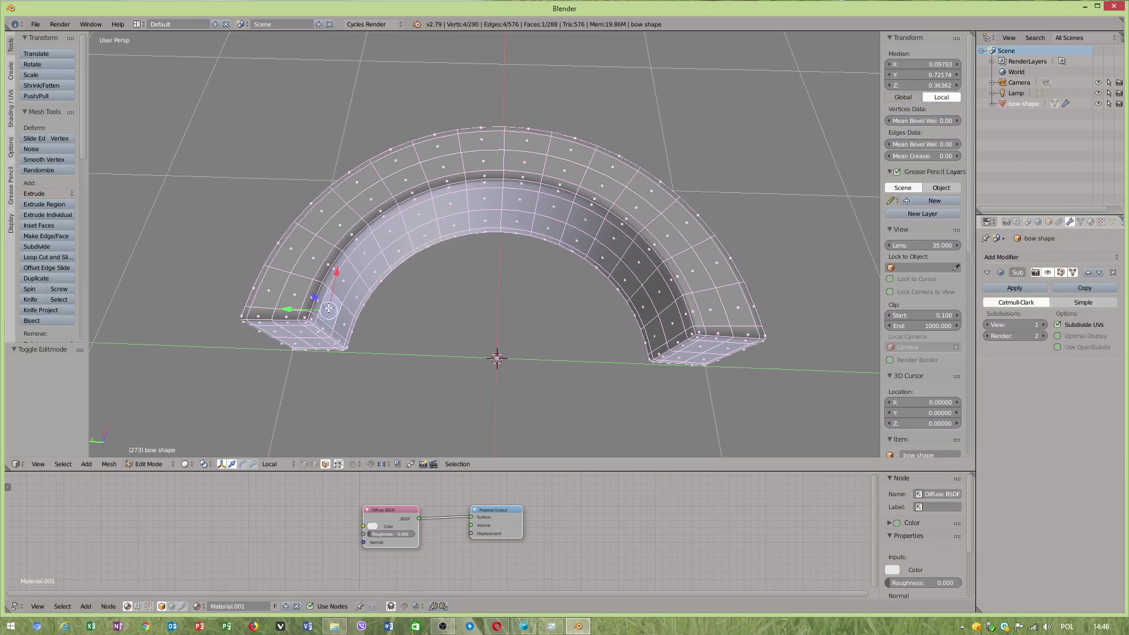
pyautogui.press('a')
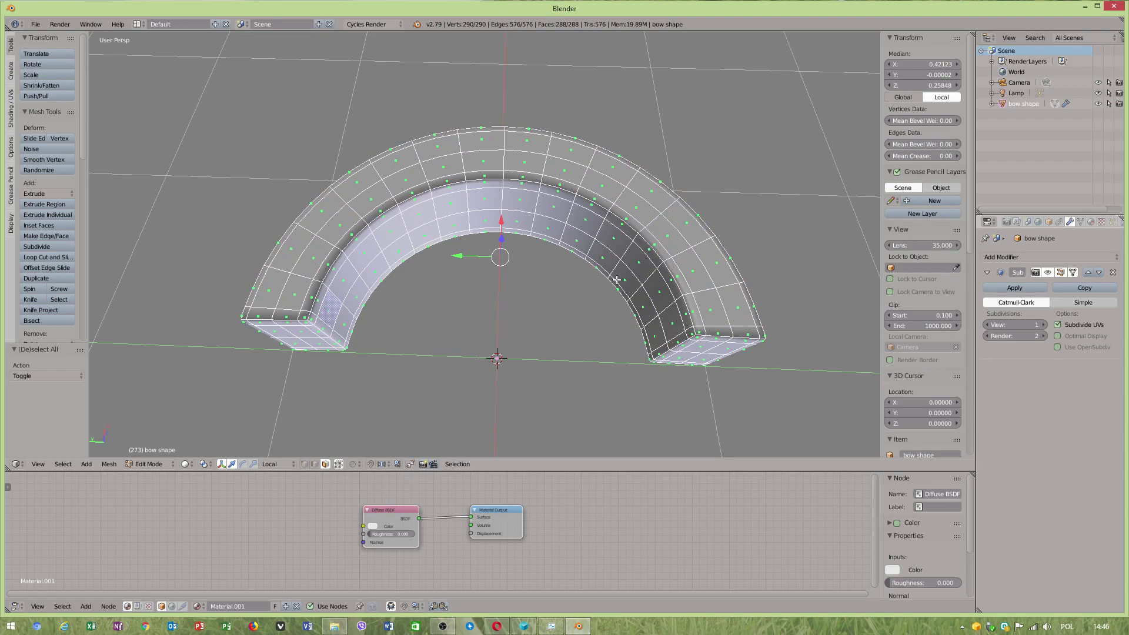
pyautogui.moveTo(617, 279); pyautogui.dragTo(630, 277, button='middle')
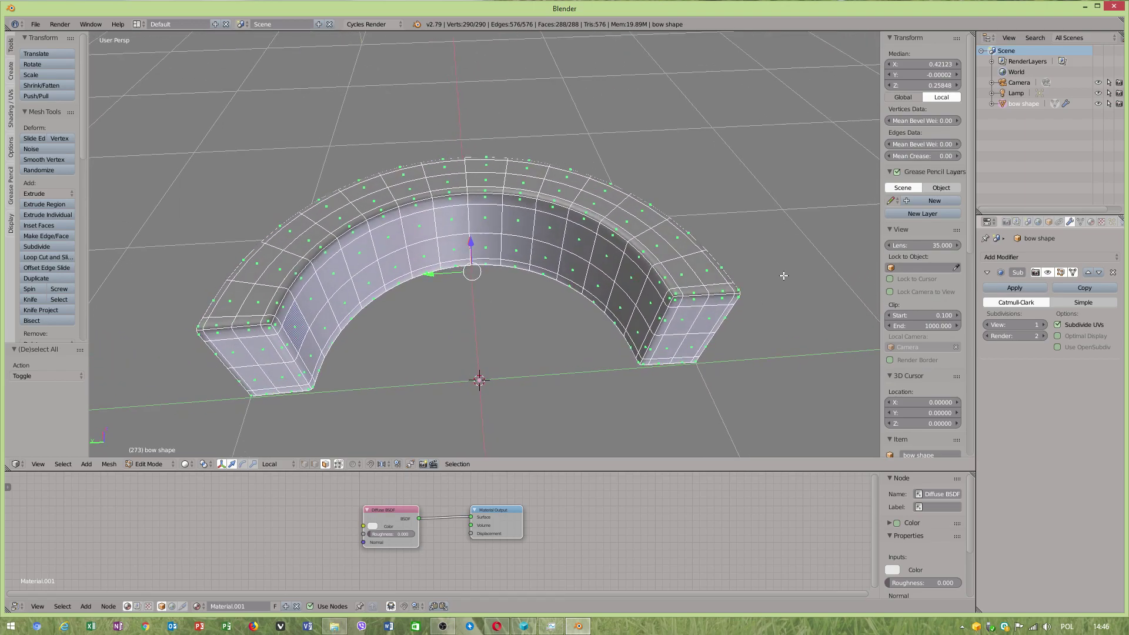
pyautogui.moveTo(416, 289); pyautogui.dragTo(455, 219, button='middle')
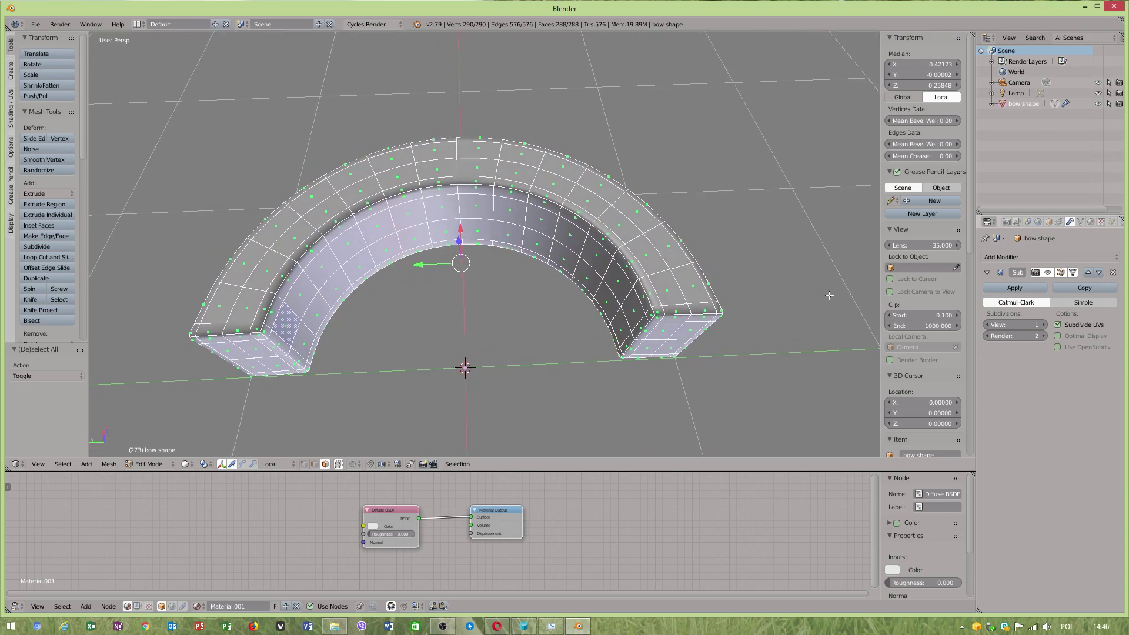
# - Replace the material's plain white Diffuse colour with an Image Texture node
pyautogui.click(1090, 222)
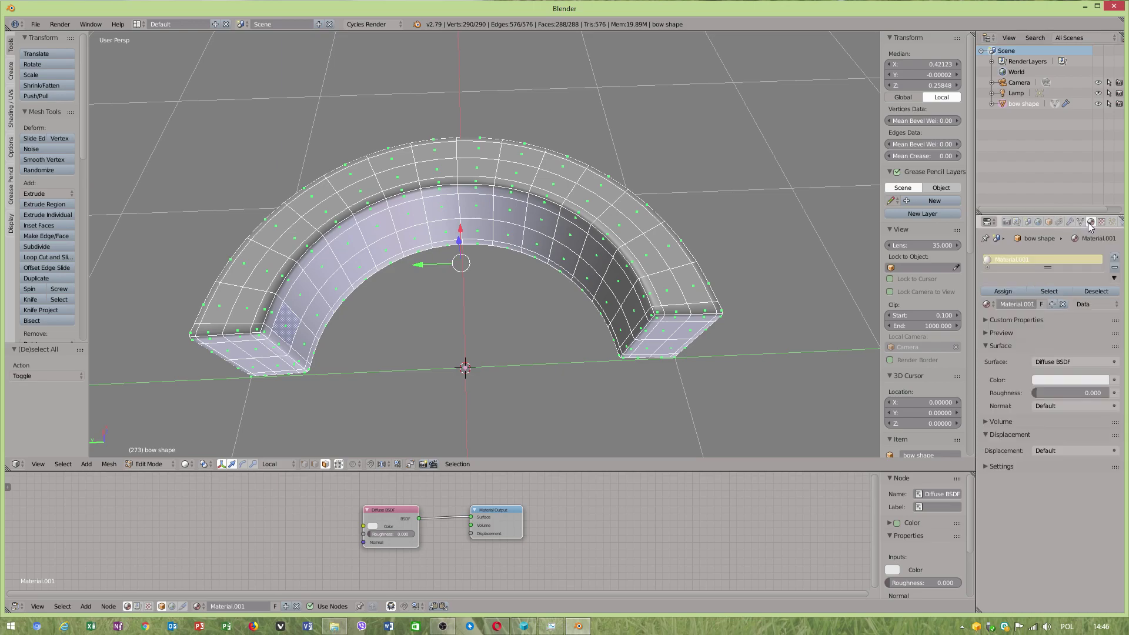
pyautogui.click(1114, 380)
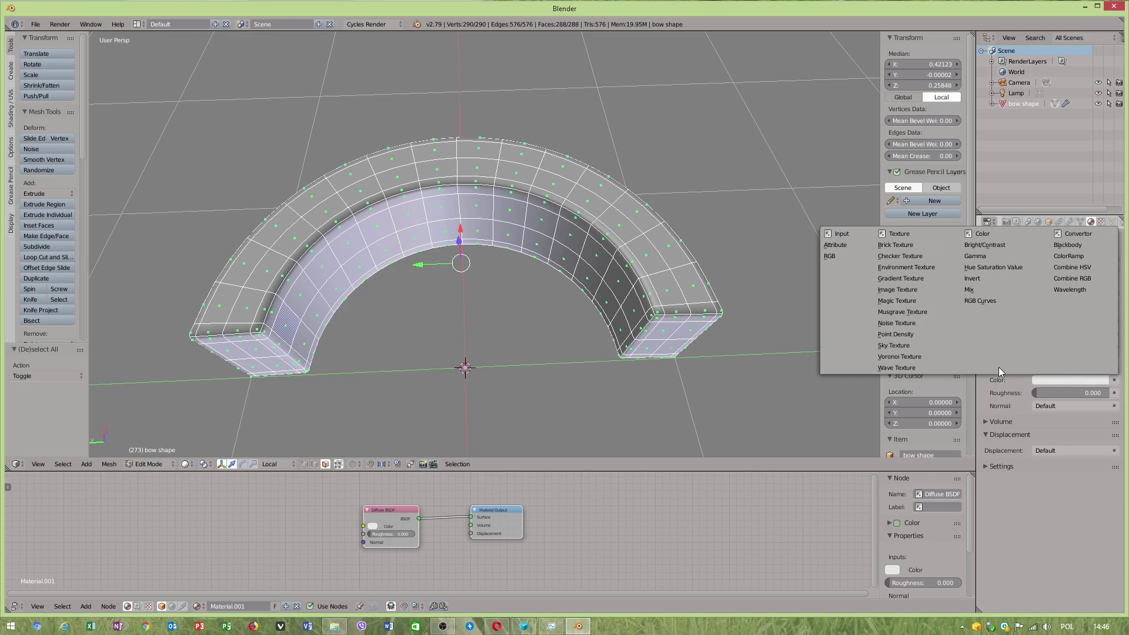
pyautogui.click(897, 290)
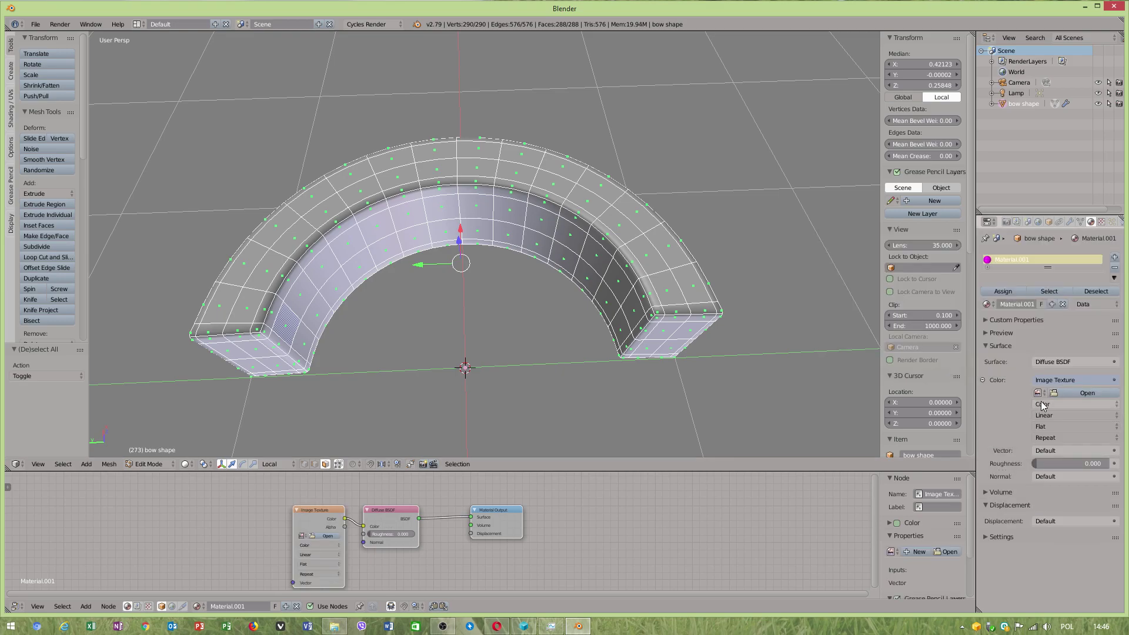
# - Browse to D:\textures\biblioteka graficzna tekstur3\corrected and pick AceroUSA.jpg for the texture
pyautogui.click(1070, 393)
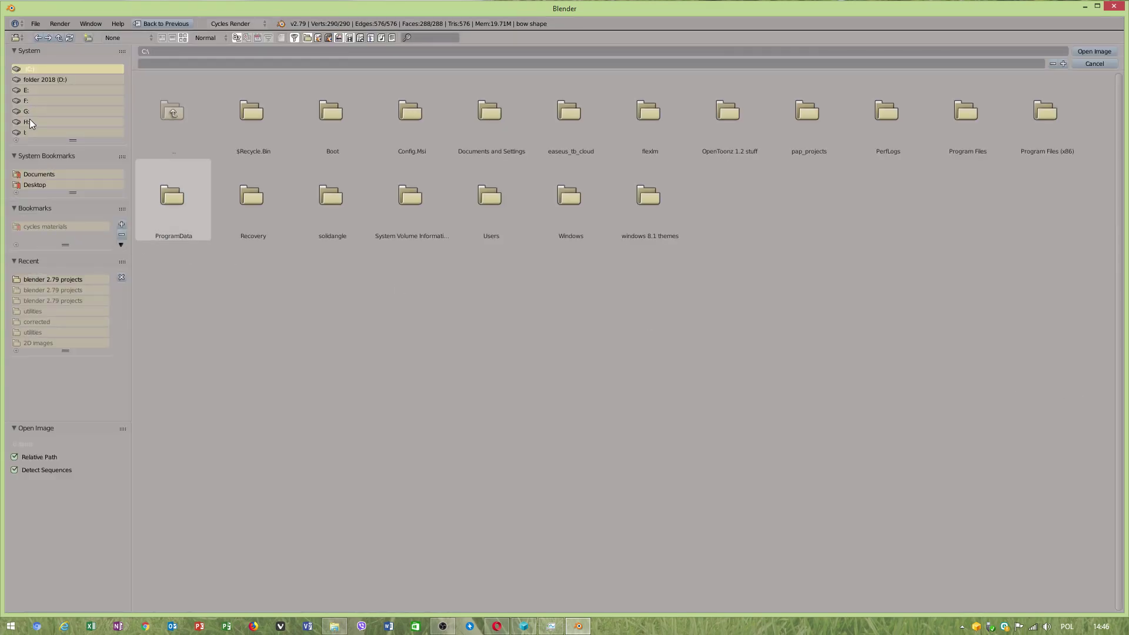
pyautogui.click(40, 81)
pyautogui.scroll(-2, 404, 382)
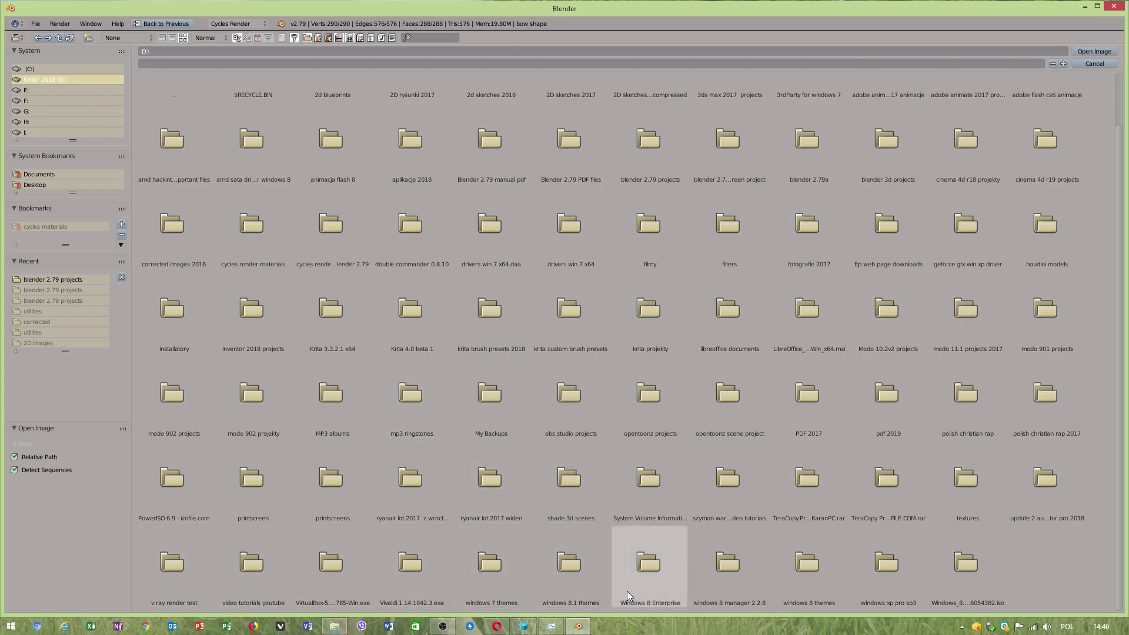
pyautogui.click(969, 487)
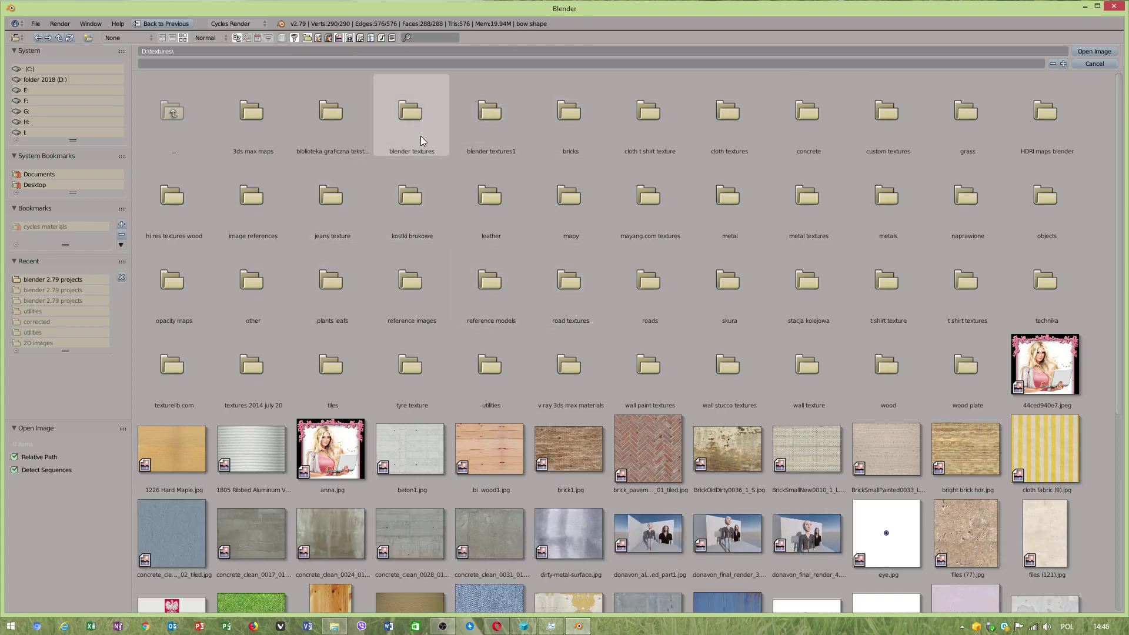
pyautogui.click(334, 135)
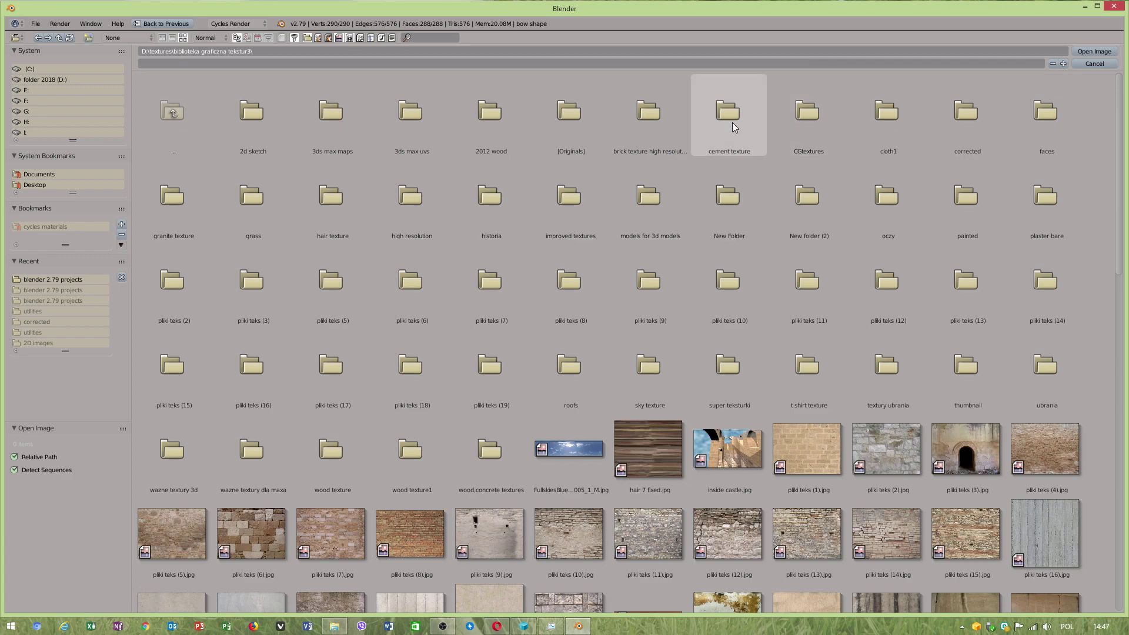
pyautogui.click(968, 119)
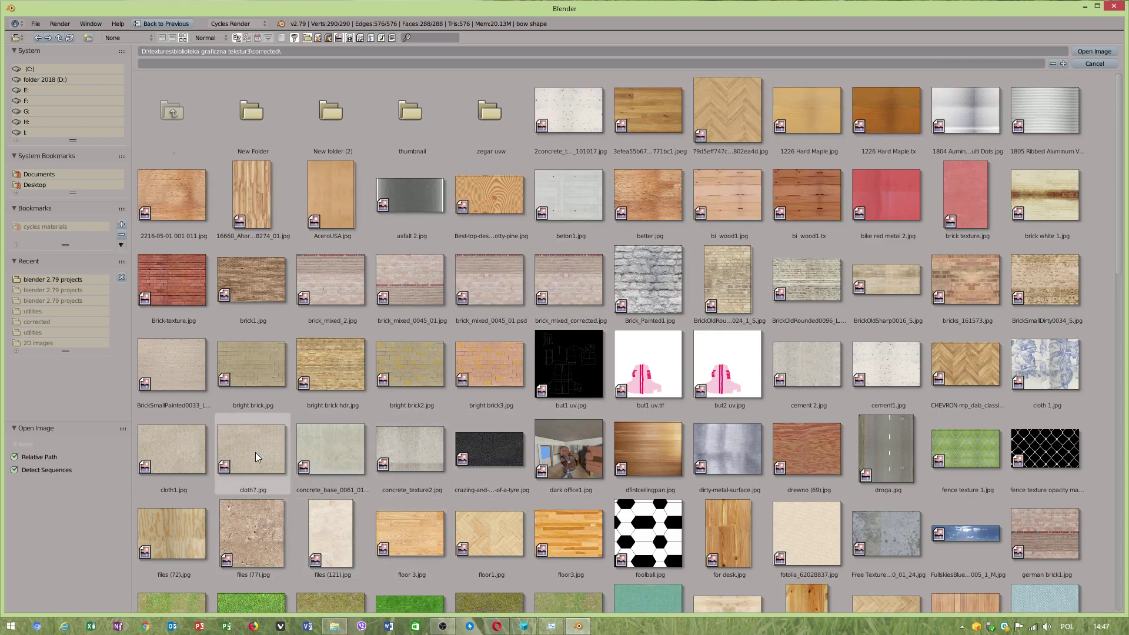
pyautogui.click(341, 457)
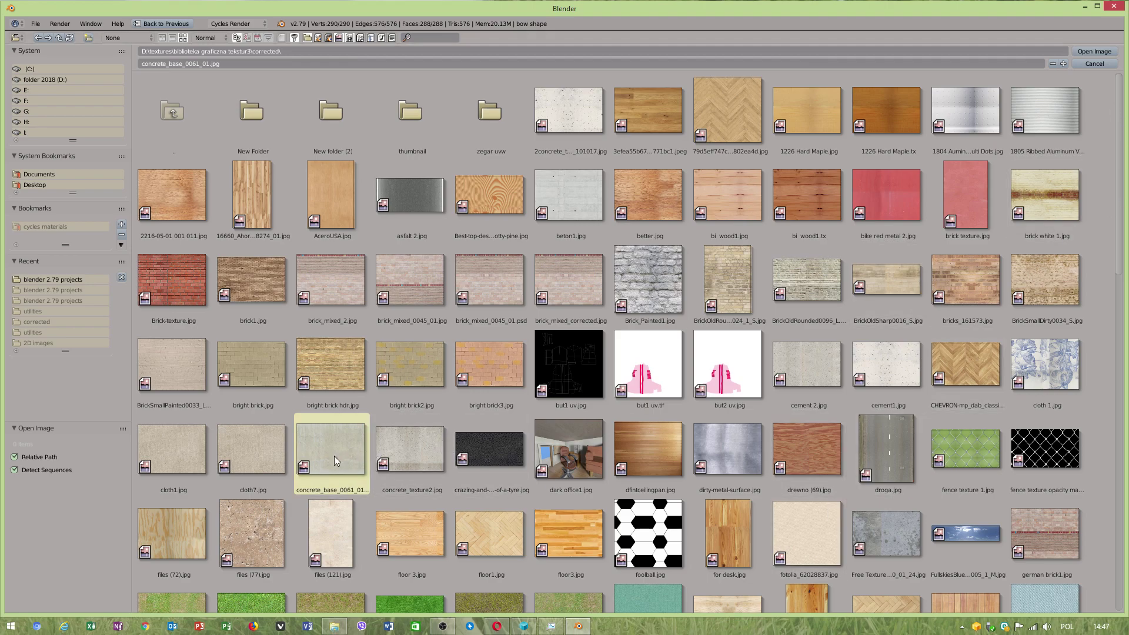
pyautogui.click(340, 176)
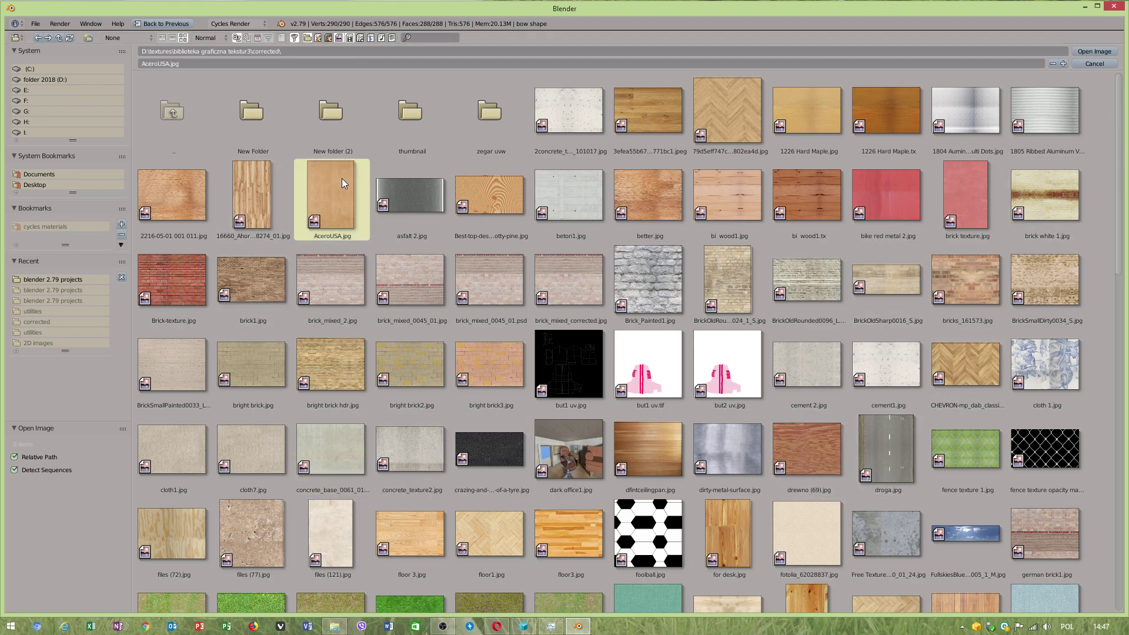
# - Load AceroUSA.jpg and show the arch in textured viewport shading
pyautogui.click(1093, 51)
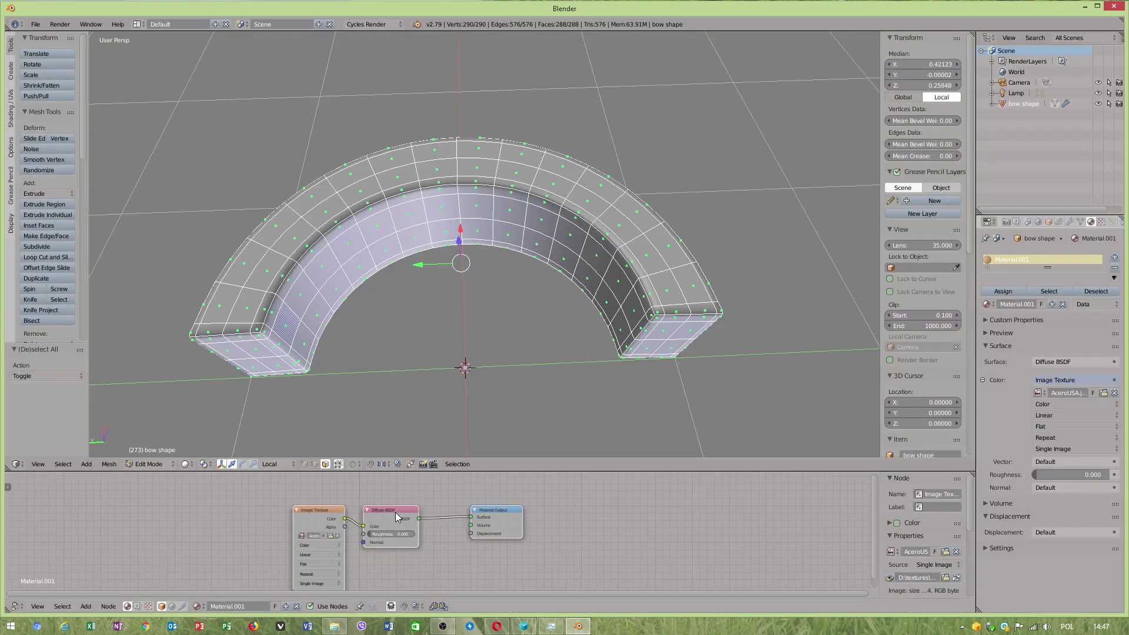
pyautogui.click(185, 464)
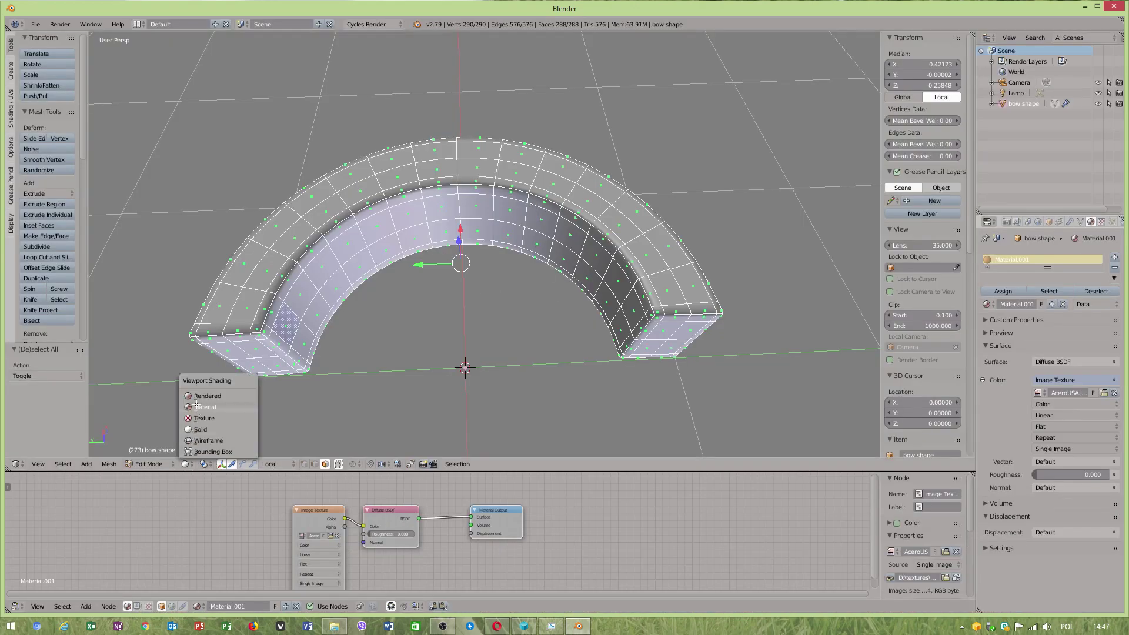
pyautogui.click(203, 406)
pyautogui.moveTo(654, 306); pyautogui.dragTo(187, 451, button='middle')
# - Turn the lower area into the UV/Image Editor
pyautogui.click(112, 464)
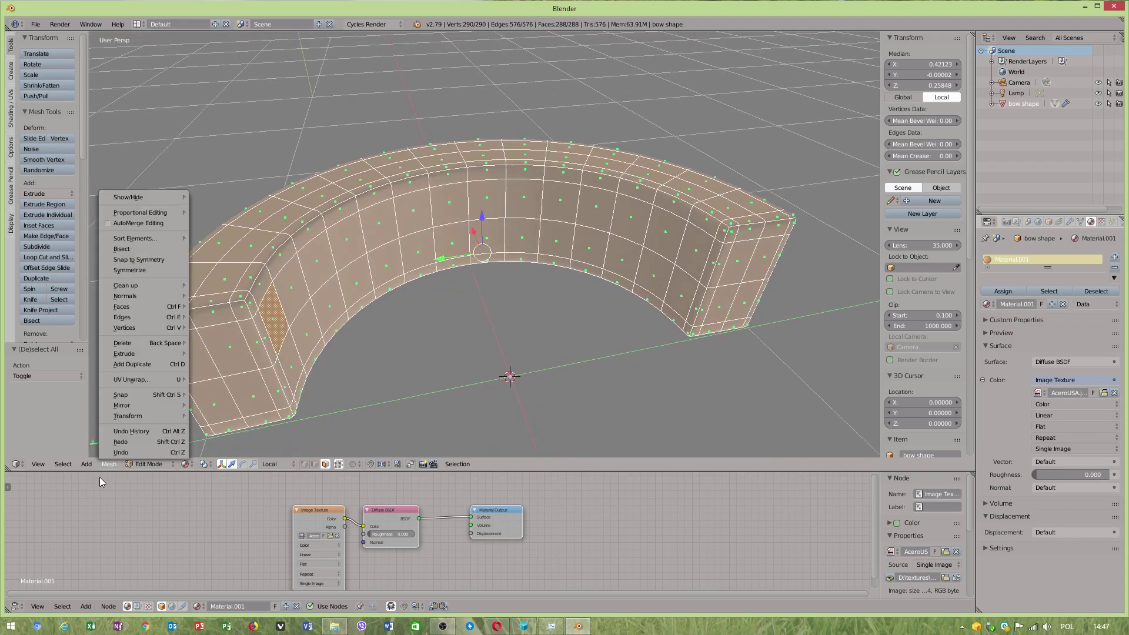
pyautogui.click(15, 607)
pyautogui.click(51, 528)
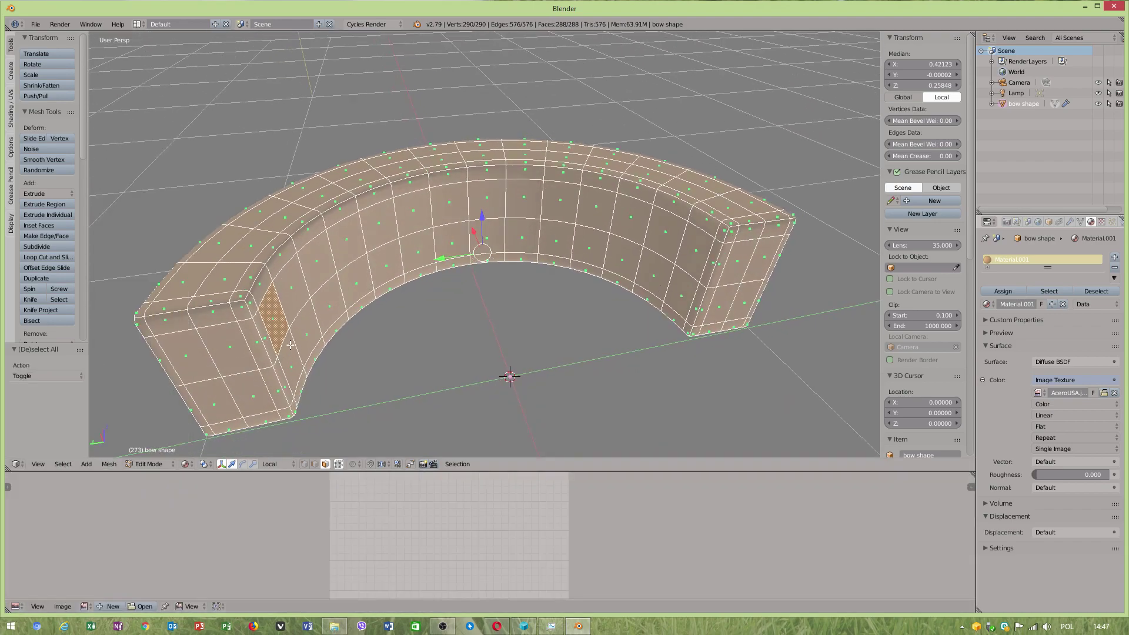
# - Unwrap the whole mesh with Mesh > UV Unwrap > Unwrap, then switch to edge select
pyautogui.click(112, 464)
pyautogui.moveTo(136, 381)
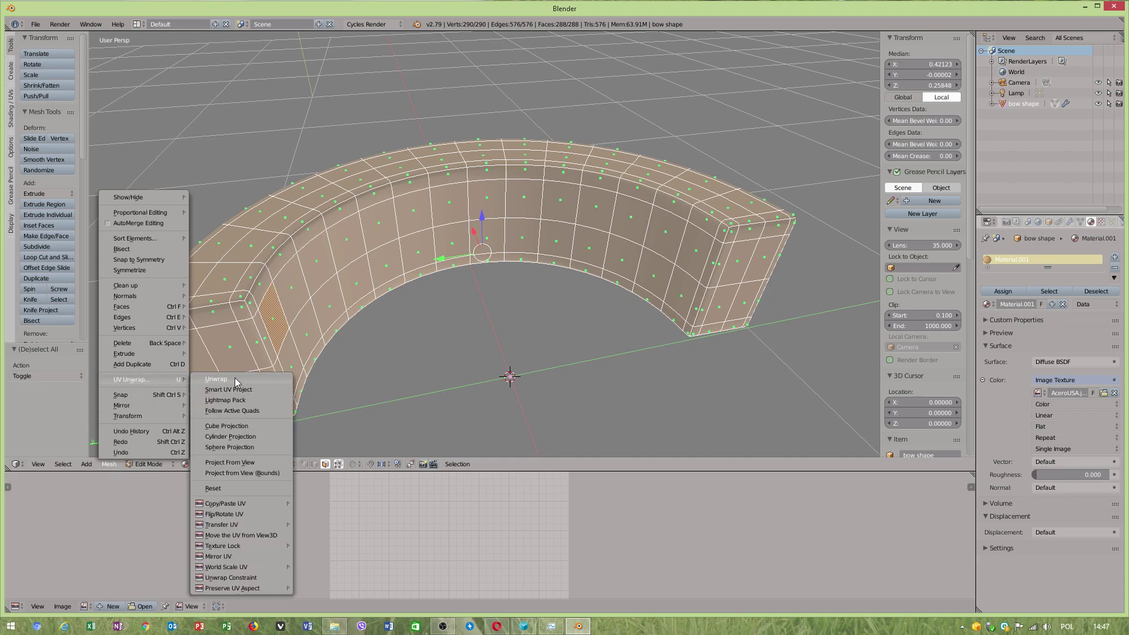
pyautogui.click(235, 378)
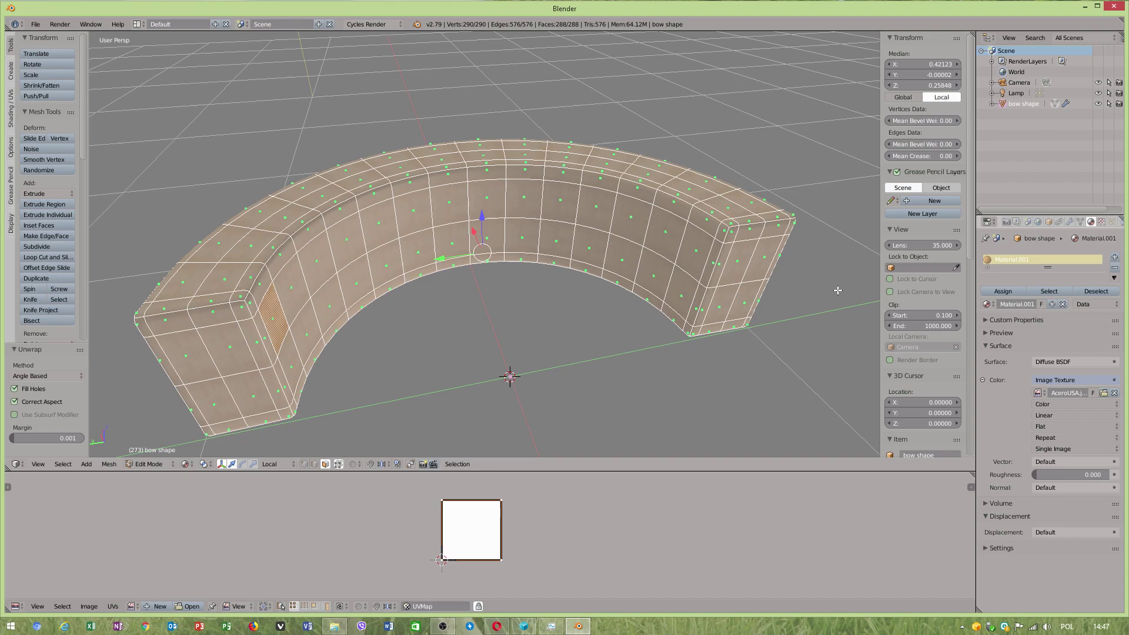
pyautogui.click(315, 464)
# - Select a starting edge loop plus several more edges, extending them into full loops
pyautogui.rightClick(259, 332)
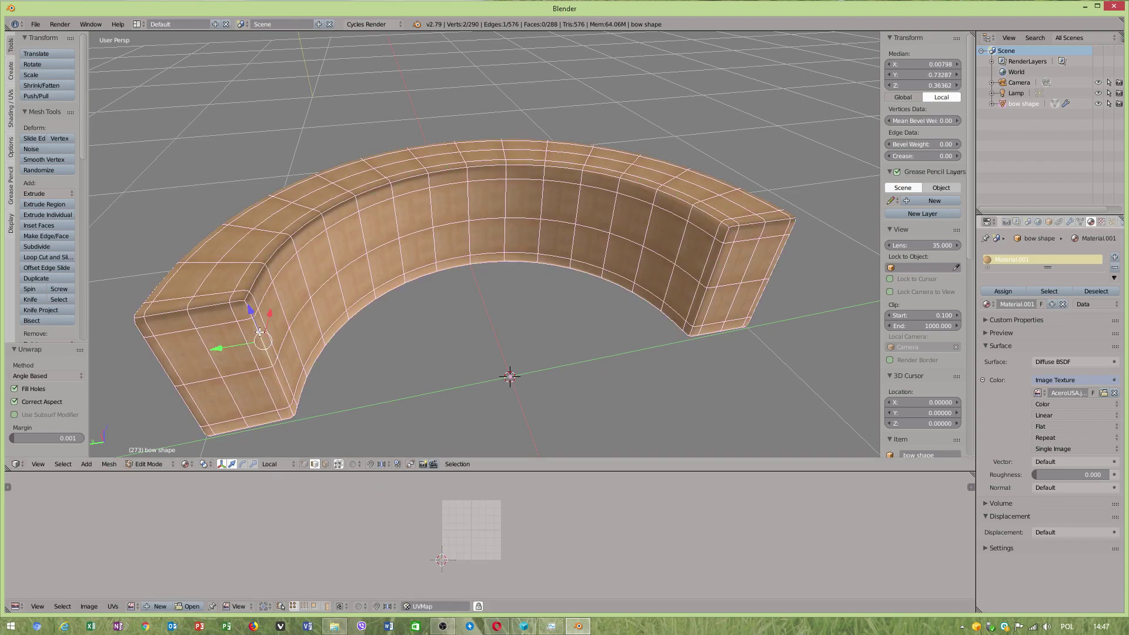
pyautogui.hotkey('ctrl', 'e')
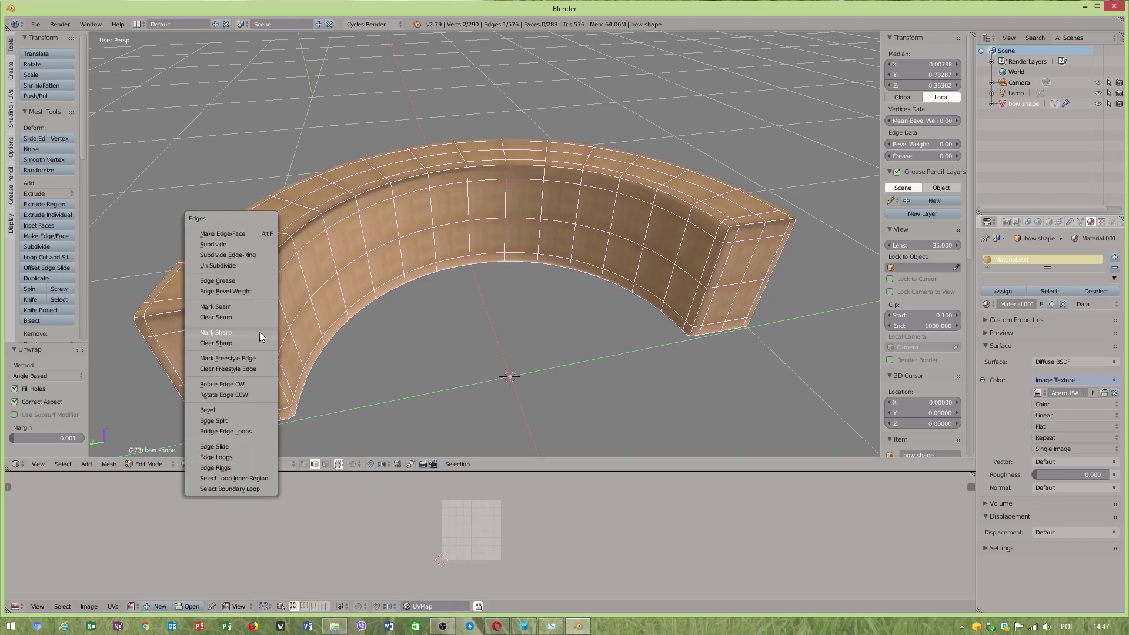
pyautogui.click(253, 457)
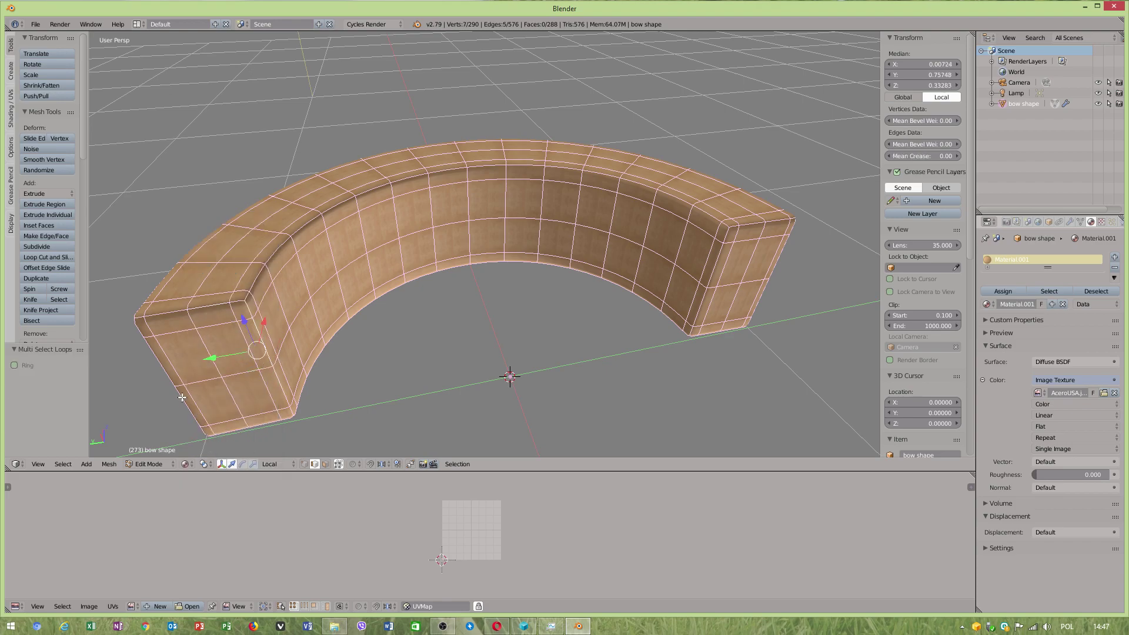
pyautogui.keyDown('shift'); pyautogui.rightClick(214, 428); pyautogui.keyUp('shift')
pyautogui.keyDown('shift'); pyautogui.rightClick(314, 346); pyautogui.keyUp('shift')
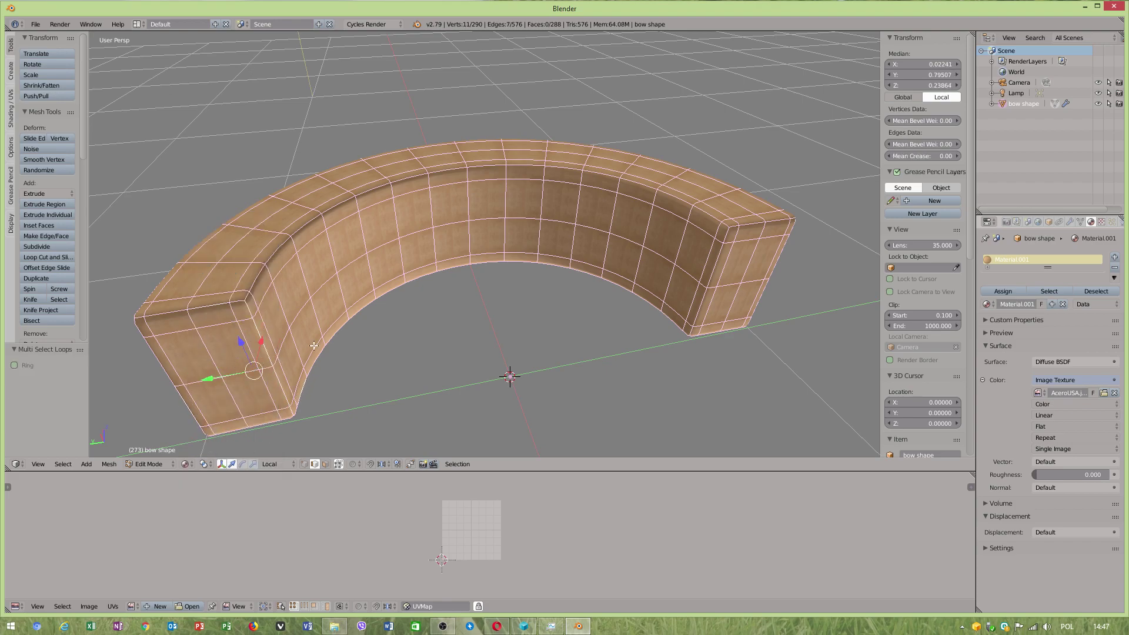
pyautogui.keyDown('shift'); pyautogui.rightClick(252, 285); pyautogui.keyUp('shift')
pyautogui.moveTo(211, 295); pyautogui.dragTo(273, 247, button='middle')
pyautogui.keyDown('shift'); pyautogui.rightClick(167, 338); pyautogui.keyUp('shift')
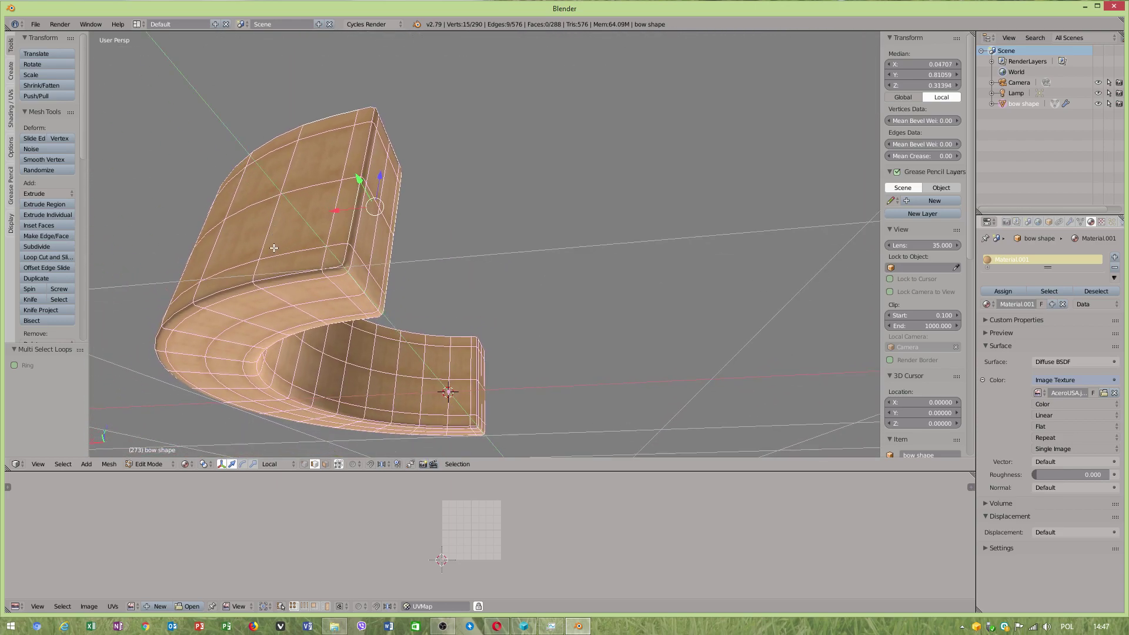
pyautogui.keyDown('shift'); pyautogui.rightClick(286, 271); pyautogui.keyUp('shift')
pyautogui.moveTo(533, 392); pyautogui.dragTo(427, 376, button='middle')
pyautogui.hotkey('ctrl', 'e')
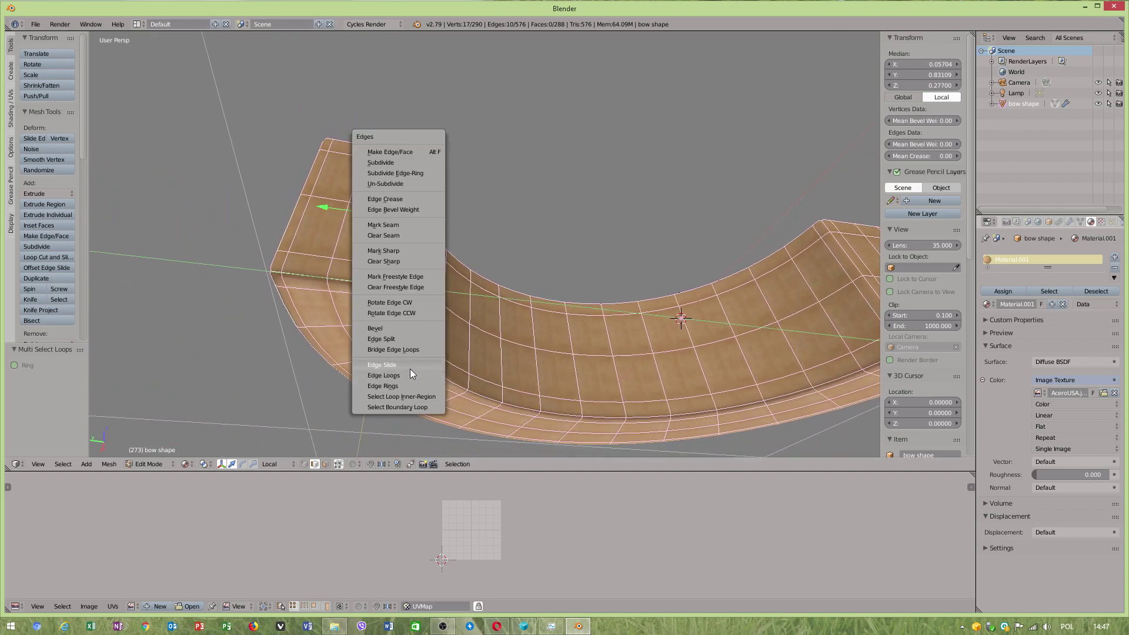
pyautogui.click(407, 375)
# - Add more edges from the side and extend them along edge loops
pyautogui.moveTo(594, 315)
pyautogui.mouseDown(button='middle')
pyautogui.moveTo(734, 320)
pyautogui.moveTo(590, 328)
pyautogui.moveTo(622, 298)
pyautogui.moveTo(599, 318)
pyautogui.moveTo(595, 352)
pyautogui.moveTo(576, 298)
pyautogui.moveTo(674, 313)
pyautogui.moveTo(585, 317)
pyautogui.mouseUp(button='middle')
pyautogui.keyDown('shift'); pyautogui.rightClick(554, 348); pyautogui.keyUp('shift')
pyautogui.keyDown('shift'); pyautogui.rightClick(660, 318); pyautogui.keyUp('shift')
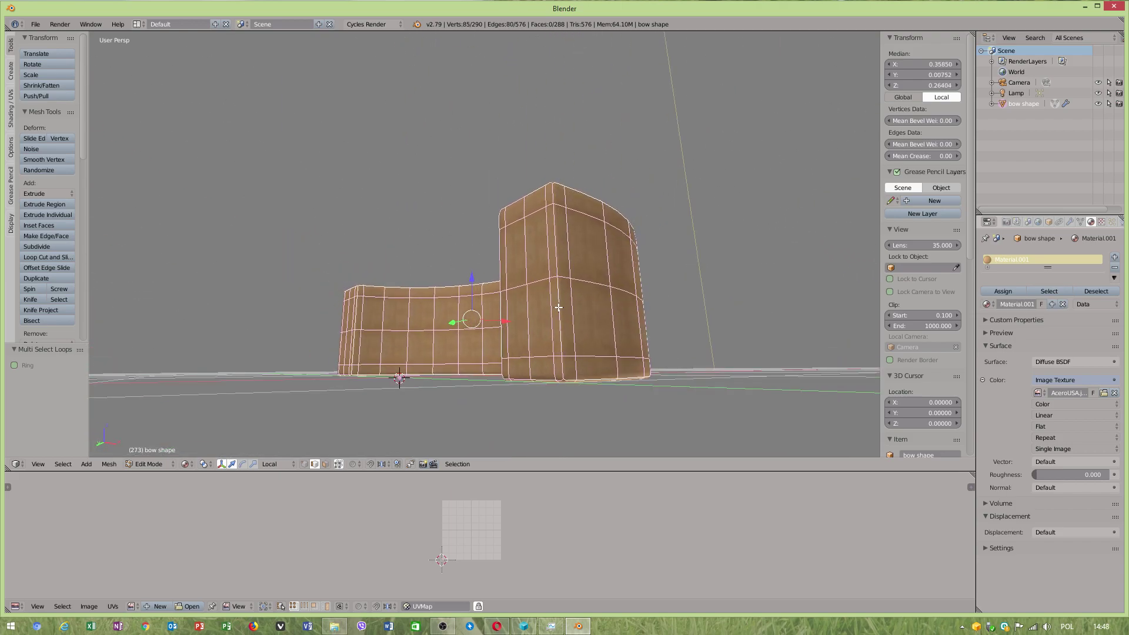
pyautogui.moveTo(497, 233); pyautogui.dragTo(578, 336, button='middle')
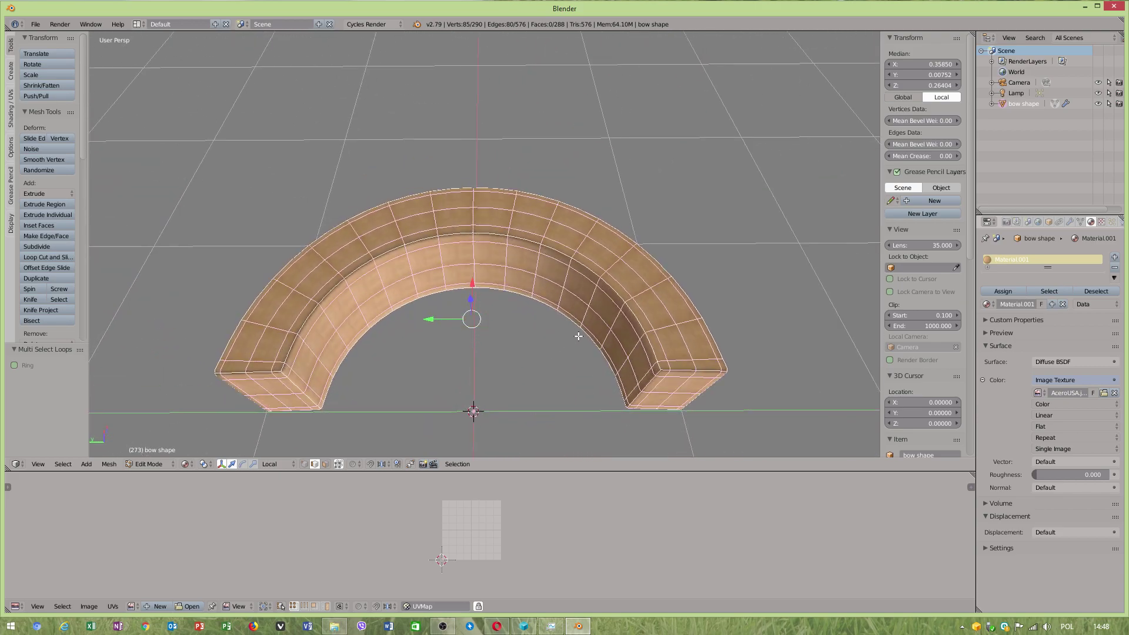
pyautogui.hotkey('ctrl', 'e')
pyautogui.click(578, 337)
# - Mark the 89 selected edges as UV seams and return to face select mode
pyautogui.hotkey('ctrl', 'e')
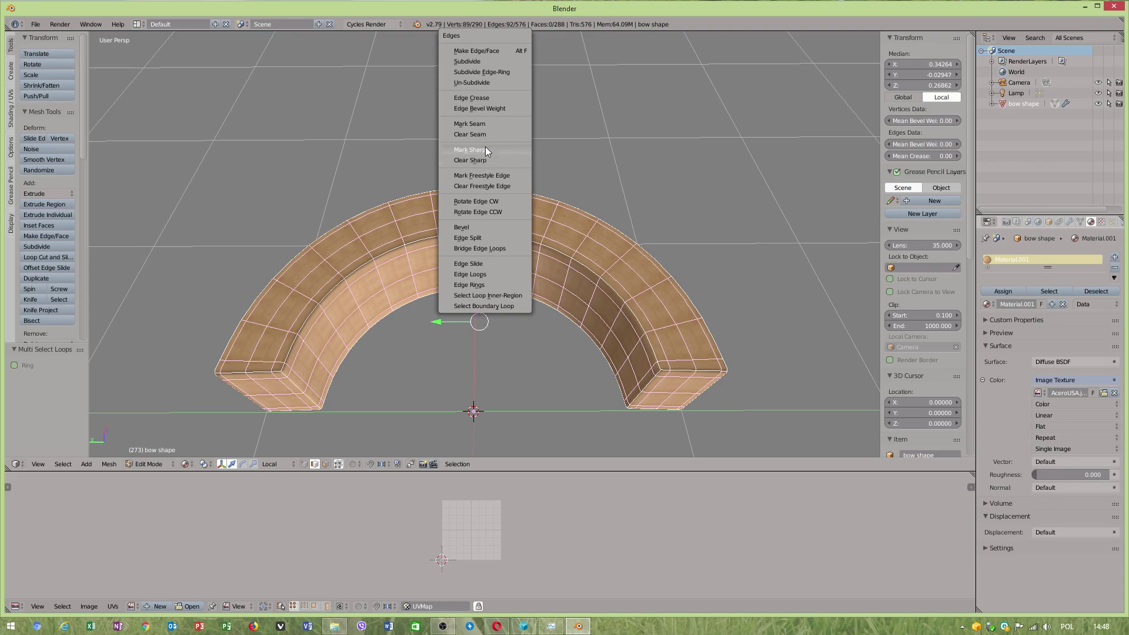
pyautogui.click(488, 123)
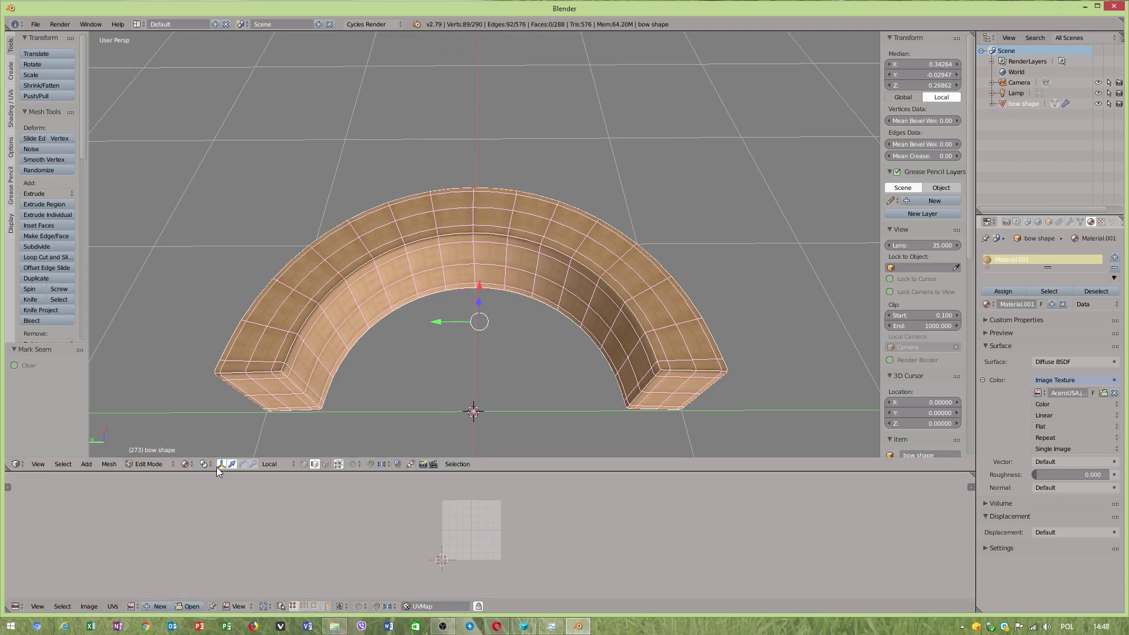
pyautogui.click(325, 464)
# - Select all faces and unwrap the seamed bow again
pyautogui.click(305, 367)
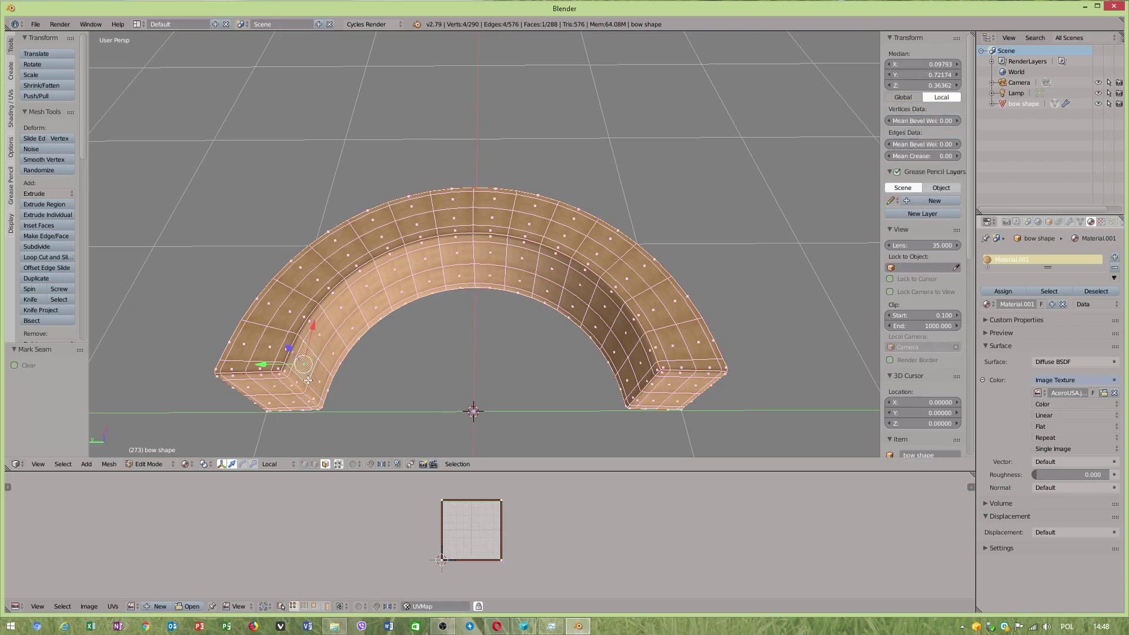
pyautogui.press('a')
pyautogui.press('a')
pyautogui.click(109, 464)
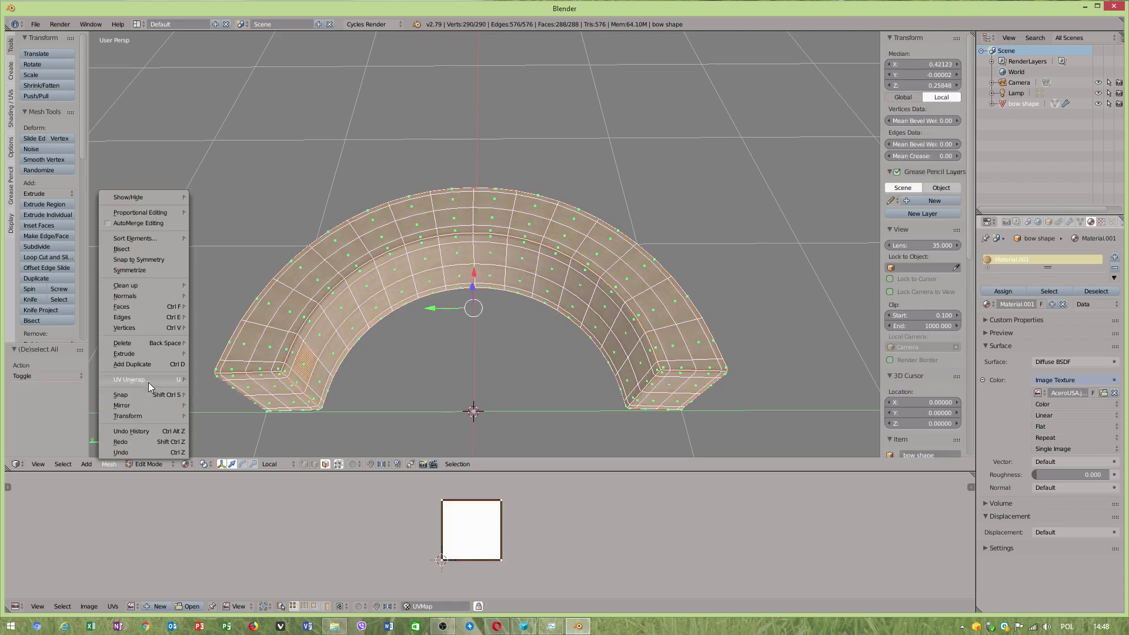
pyautogui.moveTo(156, 379)
pyautogui.click(216, 380)
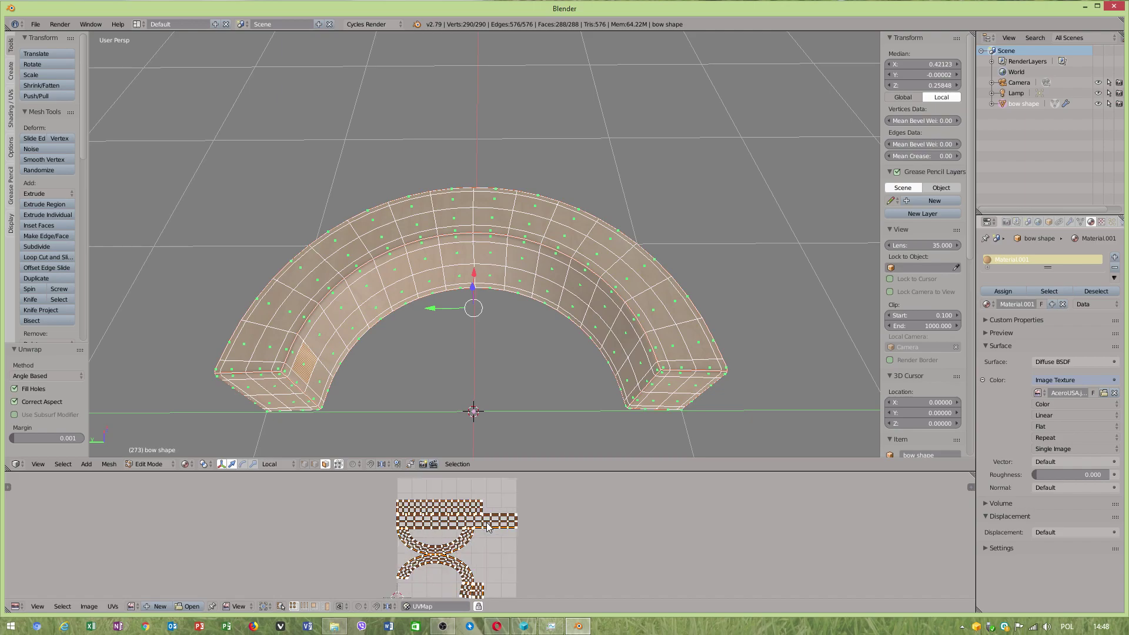
pyautogui.scroll(-2, 487, 529)
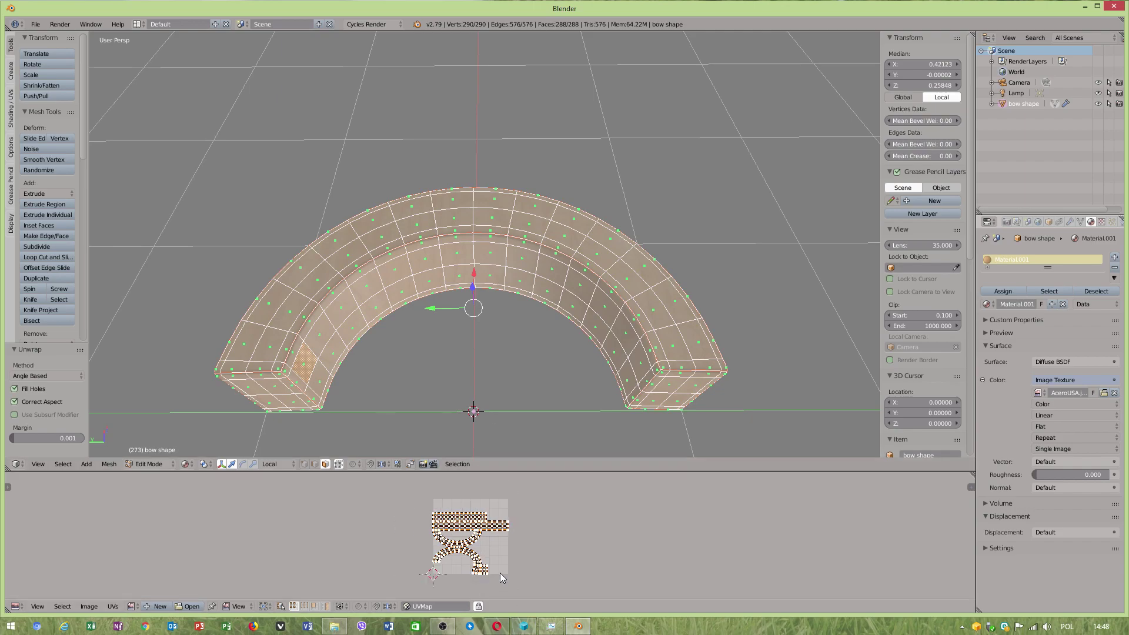
# - Stretch the UV layout vertically and horizontally, then scale it uniformly to 1.662
pyautogui.moveTo(505, 569); pyautogui.dragTo(482, 569)
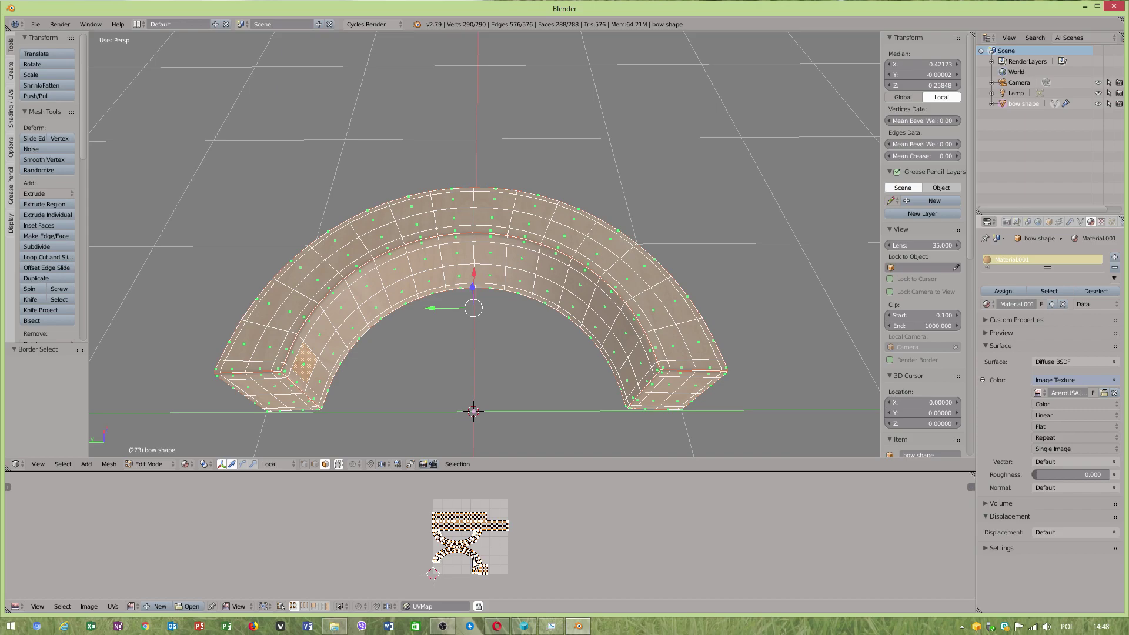
pyautogui.press('s')
pyautogui.press('y')
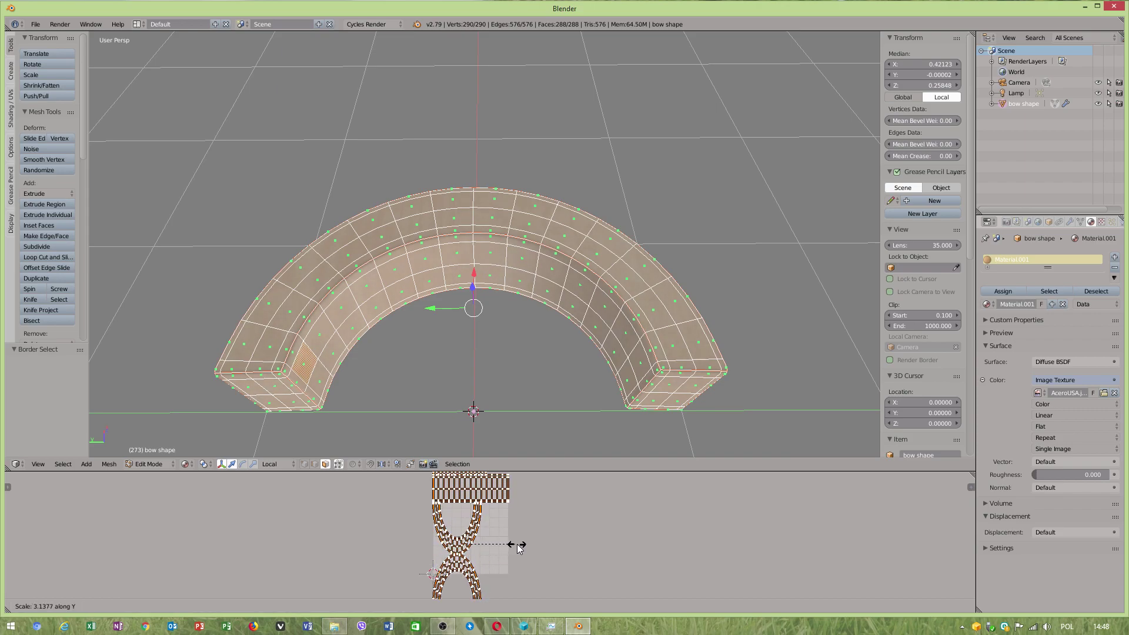
pyautogui.click(518, 542)
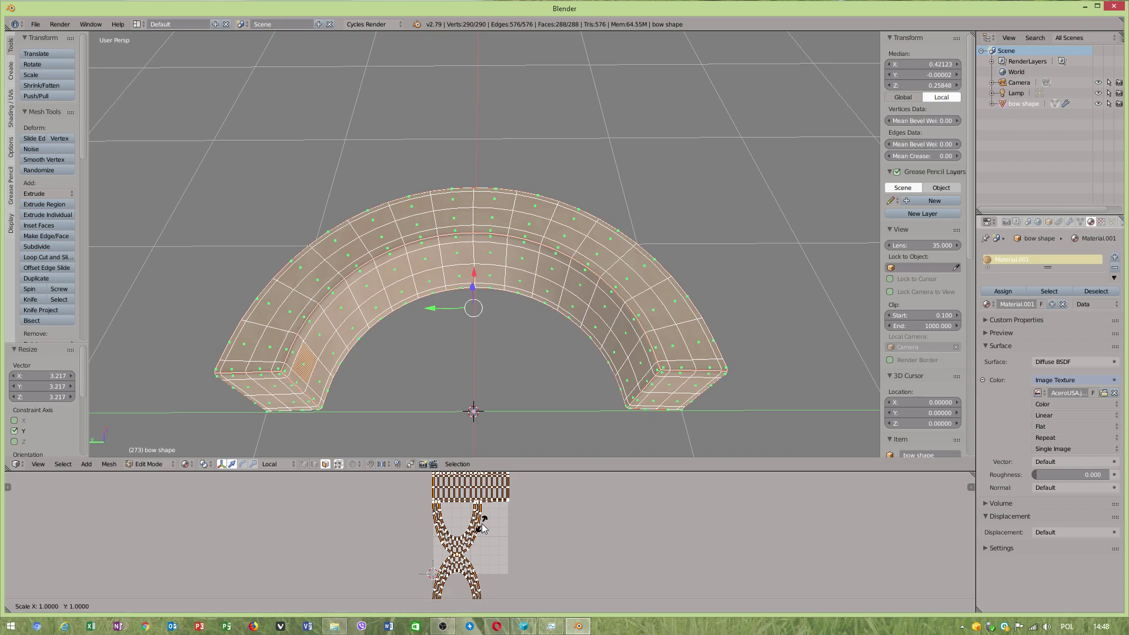
pyautogui.press('x')
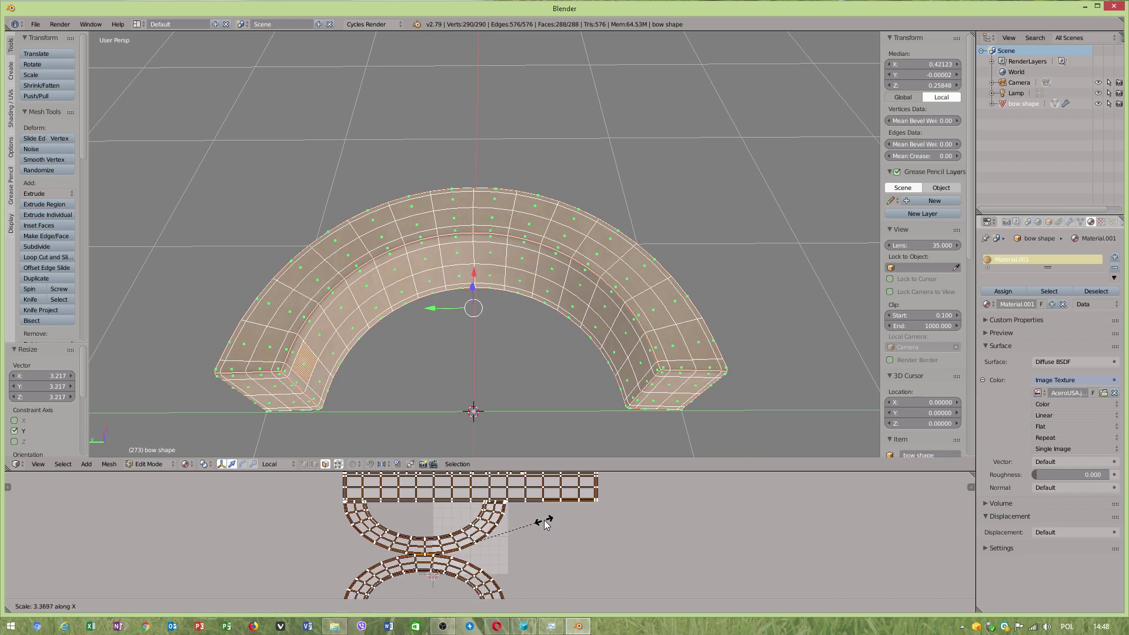
pyautogui.click(493, 513)
pyautogui.press('s')
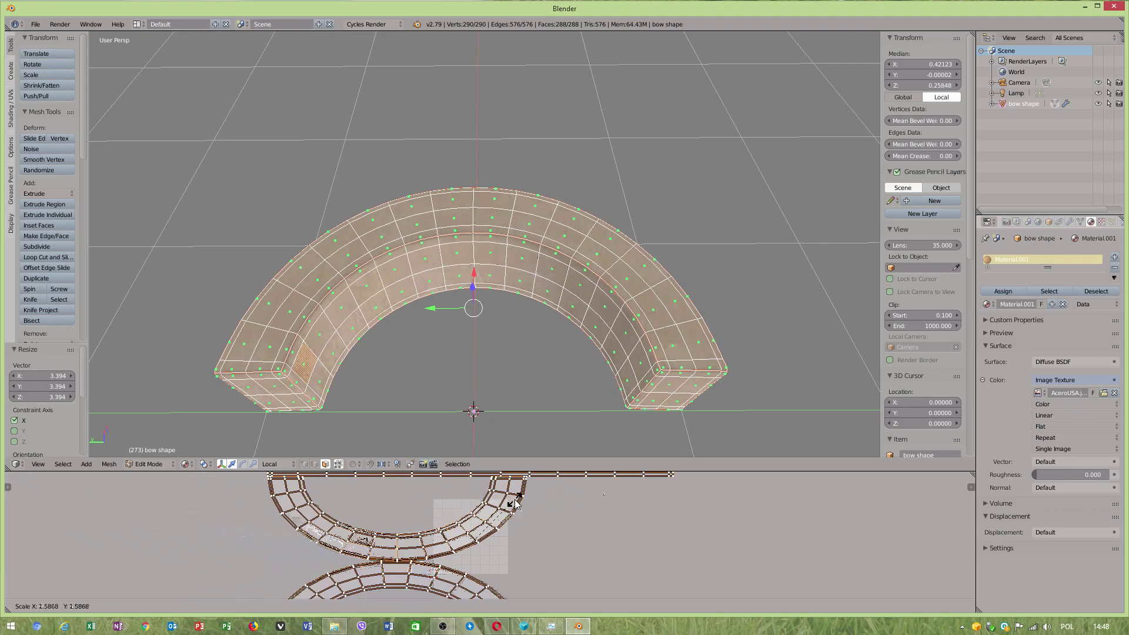
pyautogui.click(343, 352)
pyautogui.scroll(4, 343, 352)
# - Deselect all, inspect the wood-textured bow, and switch back to Object Mode with Tab
pyautogui.press('a')
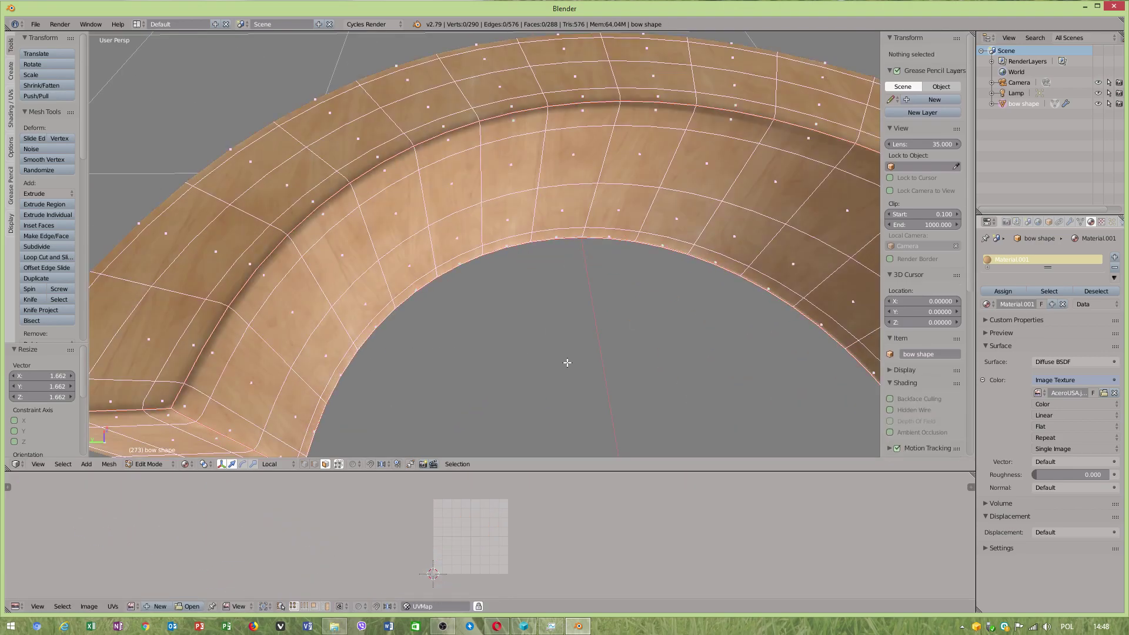
pyautogui.scroll(-5, 567, 363)
pyautogui.moveTo(623, 411); pyautogui.dragTo(466, 335, button='middle')
pyautogui.scroll(2, 588, 283)
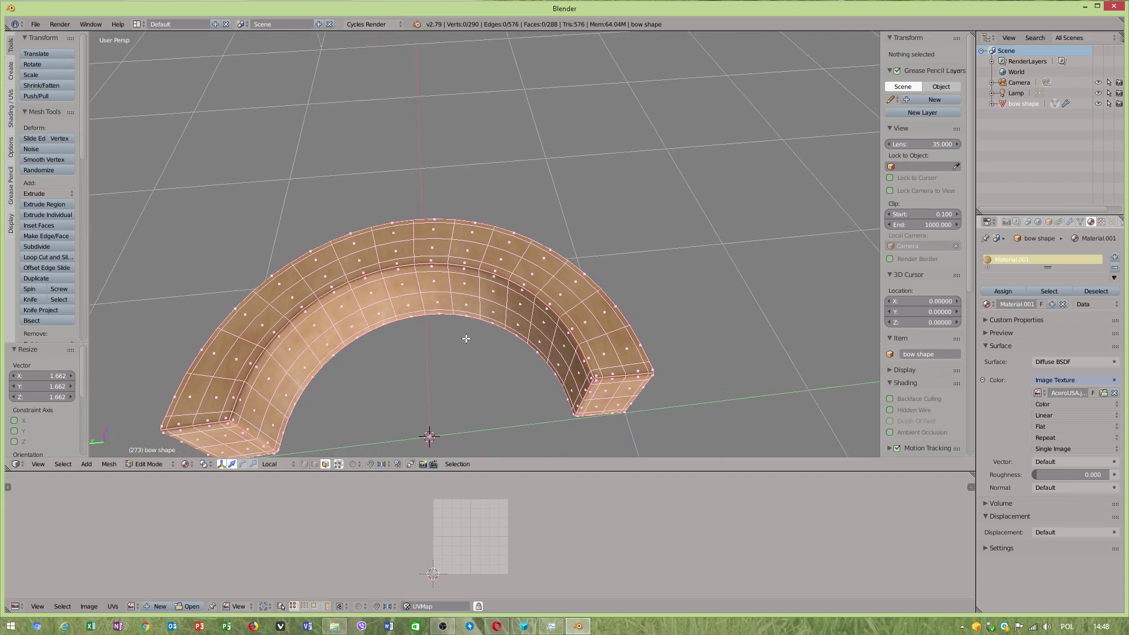
pyautogui.press('Tab')
pyautogui.moveTo(452, 267); pyautogui.dragTo(427, 441, button='middle')
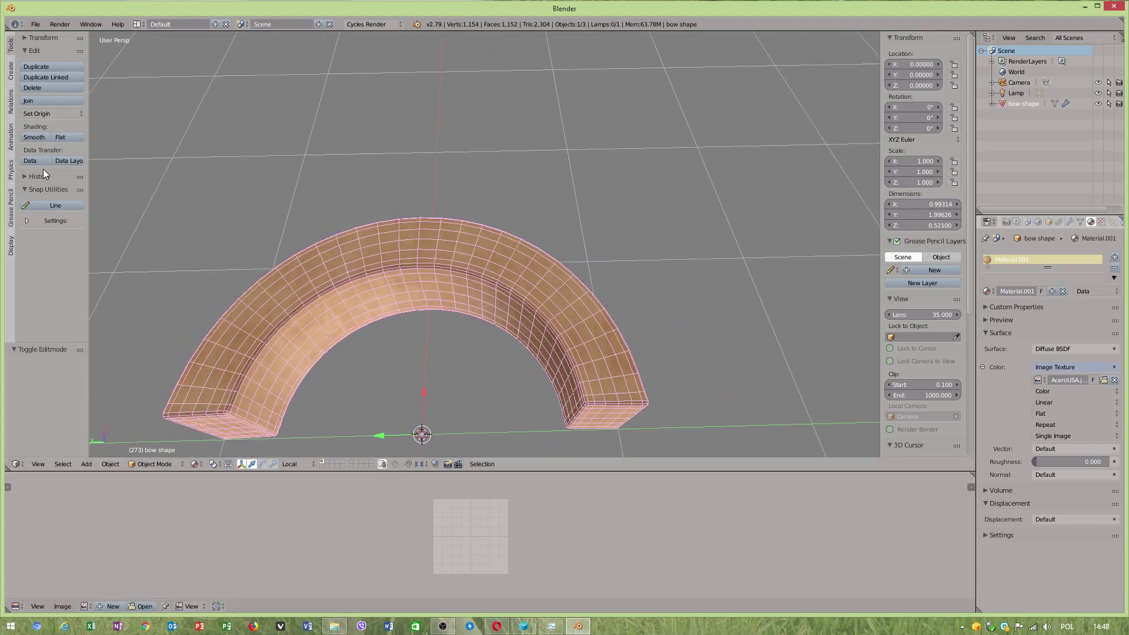
# - Set the bow's origin to its geometry
pyautogui.click(52, 114)
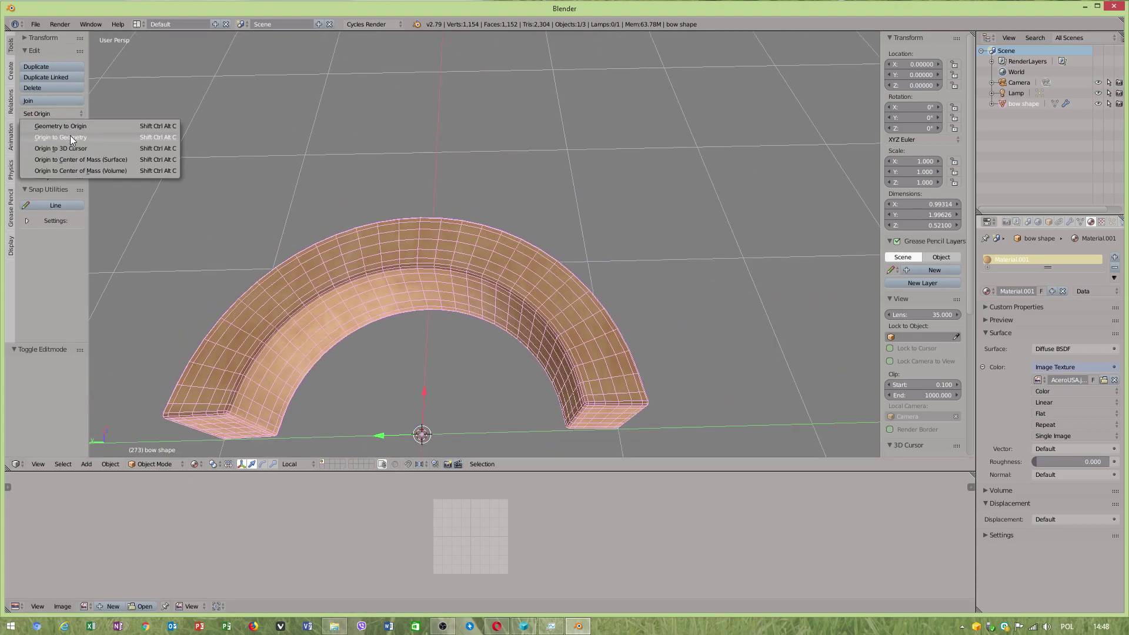
pyautogui.click(69, 135)
pyautogui.hotkey('ctrl', 'space')
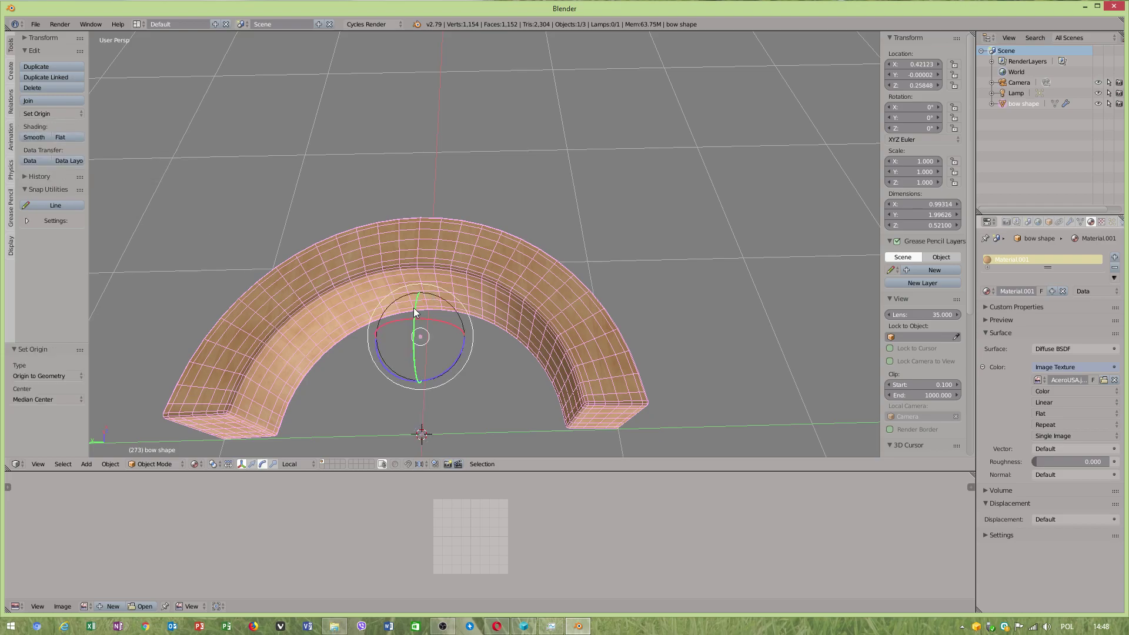
# - Rotate the bow upright about its Y axis to -90.1°
pyautogui.moveTo(414, 308); pyautogui.dragTo(789, 251)
pyautogui.moveTo(788, 252); pyautogui.dragTo(464, 216, button='middle')
pyautogui.moveTo(379, 191); pyautogui.dragTo(375, 186)
pyautogui.moveTo(375, 185); pyautogui.dragTo(471, 282, button='middle')
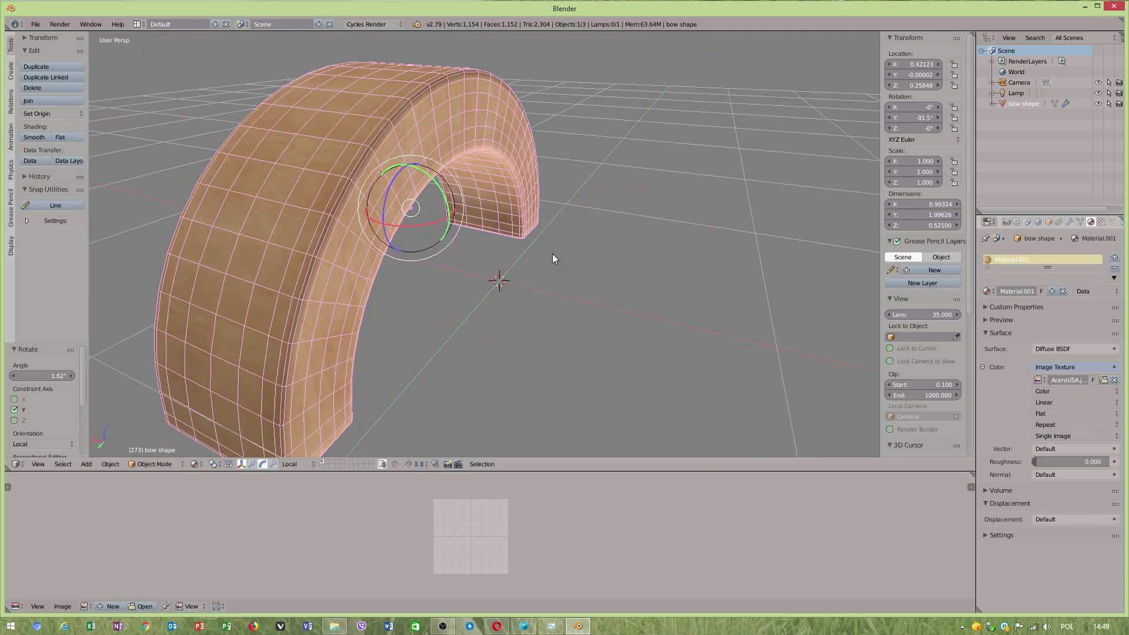
pyautogui.moveTo(552, 259); pyautogui.dragTo(488, 247, button='middle')
pyautogui.moveTo(438, 211); pyautogui.dragTo(439, 200)
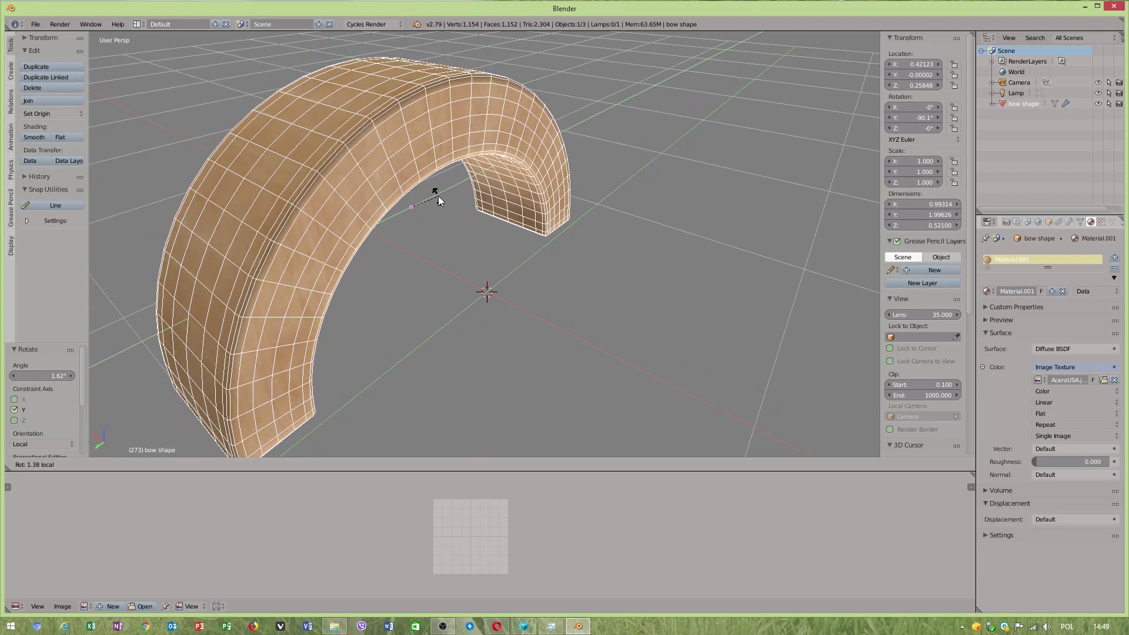
pyautogui.click(438, 200)
pyautogui.moveTo(330, 227); pyautogui.dragTo(633, 206, button='middle')
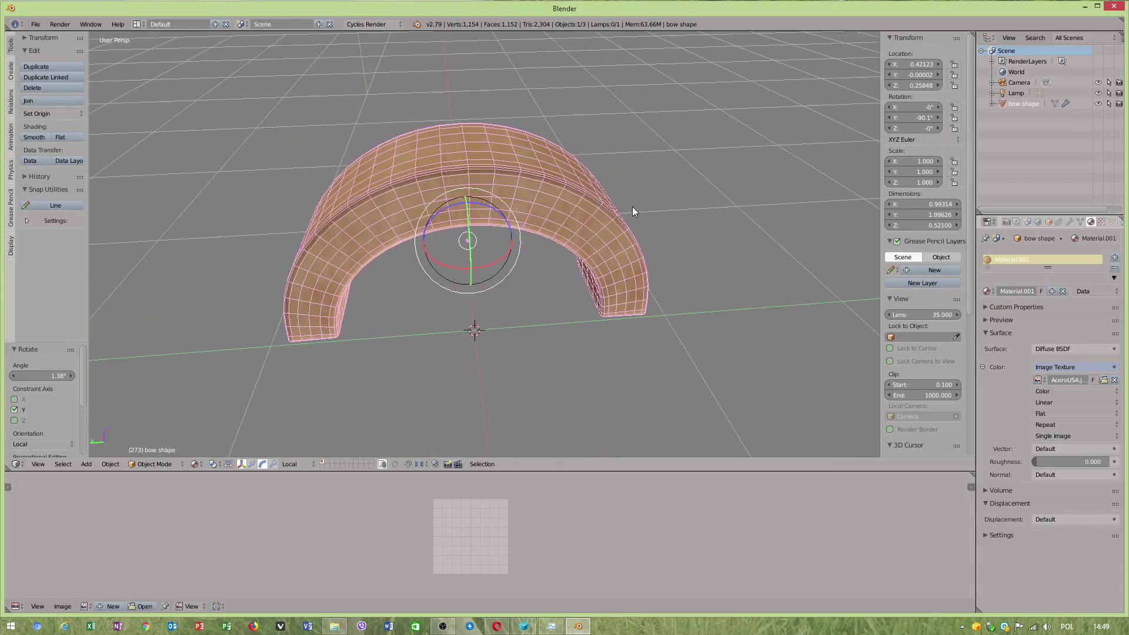
pyautogui.click(444, 627)
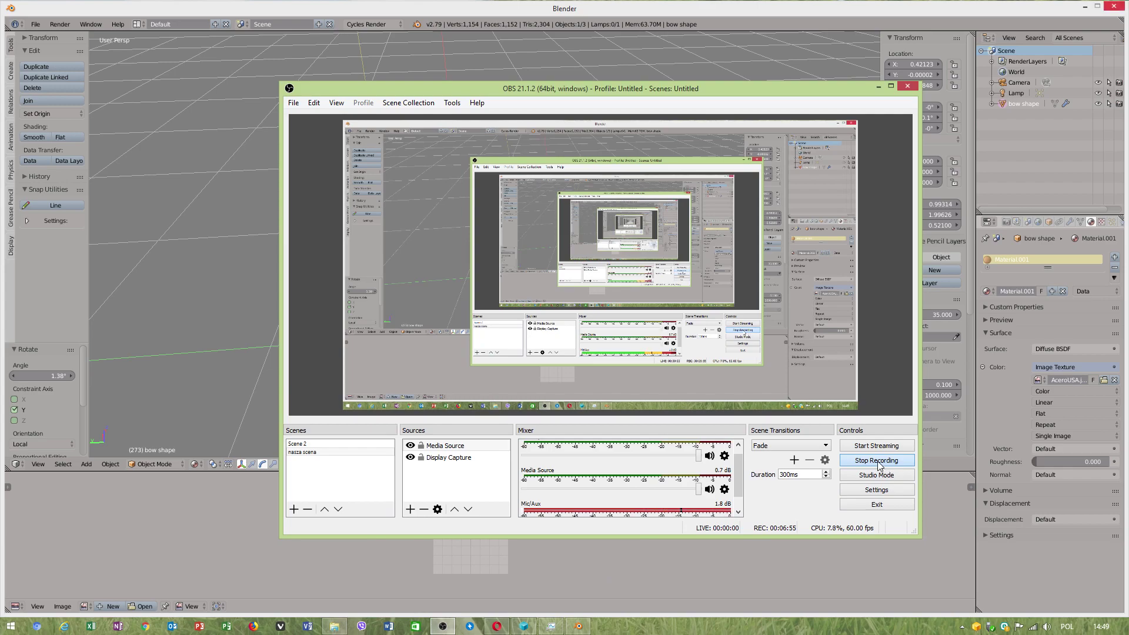